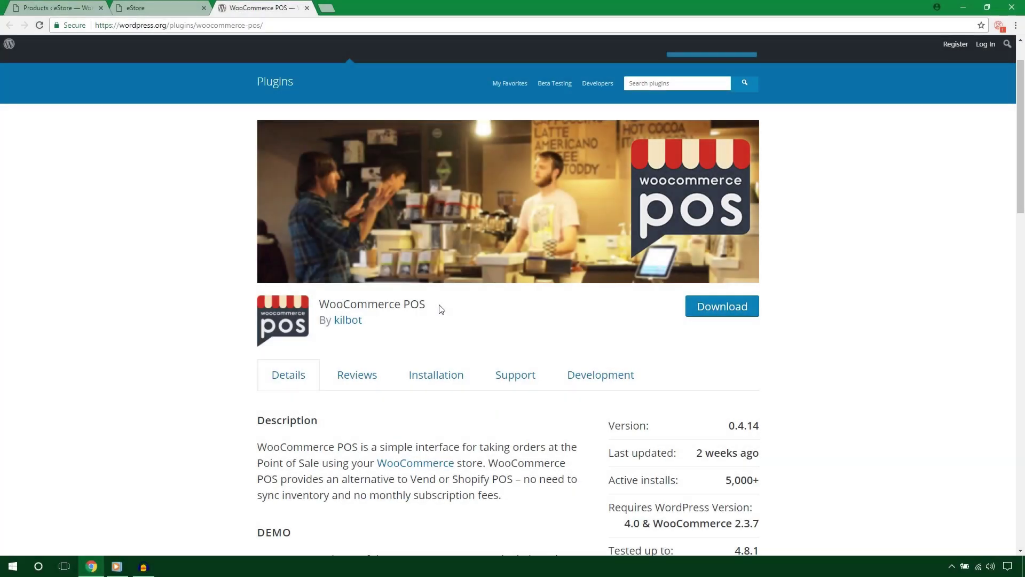
Step: Copy the 'WooCommerce POS' plugin name from the WordPress.org Plugin Directory page
{"action": "left_click_drag", "start_coordinate": [426, 305], "coordinate": [319, 304]}
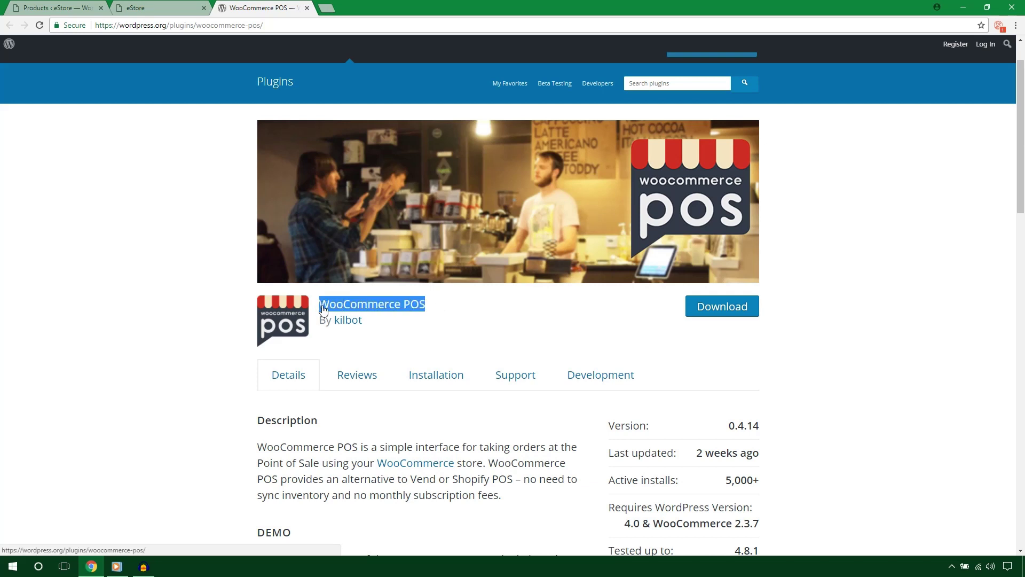
{"action": "left_click", "coordinate": [442, 308]}
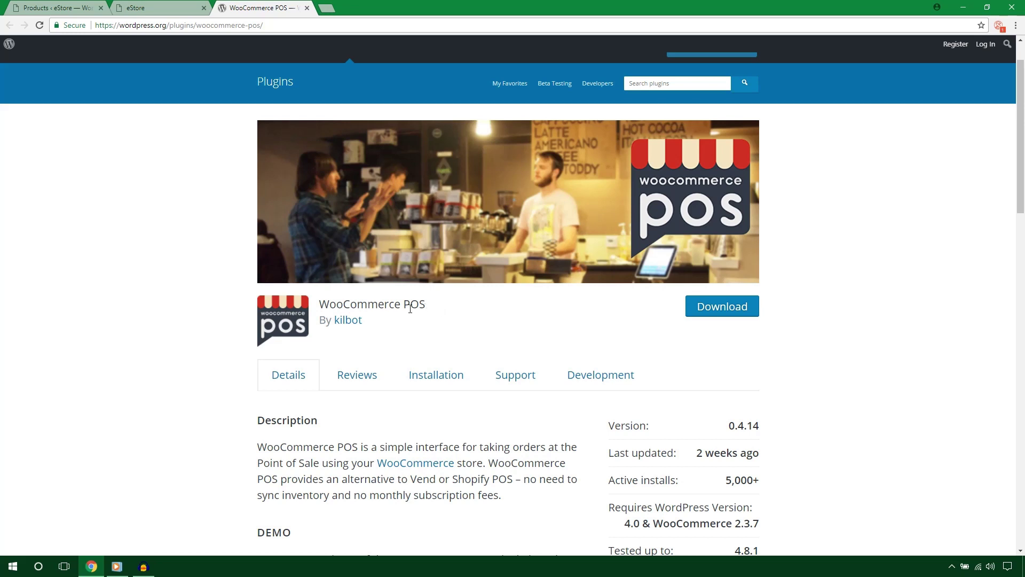
{"action": "left_click_drag", "start_coordinate": [425, 305], "coordinate": [319, 306]}
{"action": "right_click", "coordinate": [348, 304]}
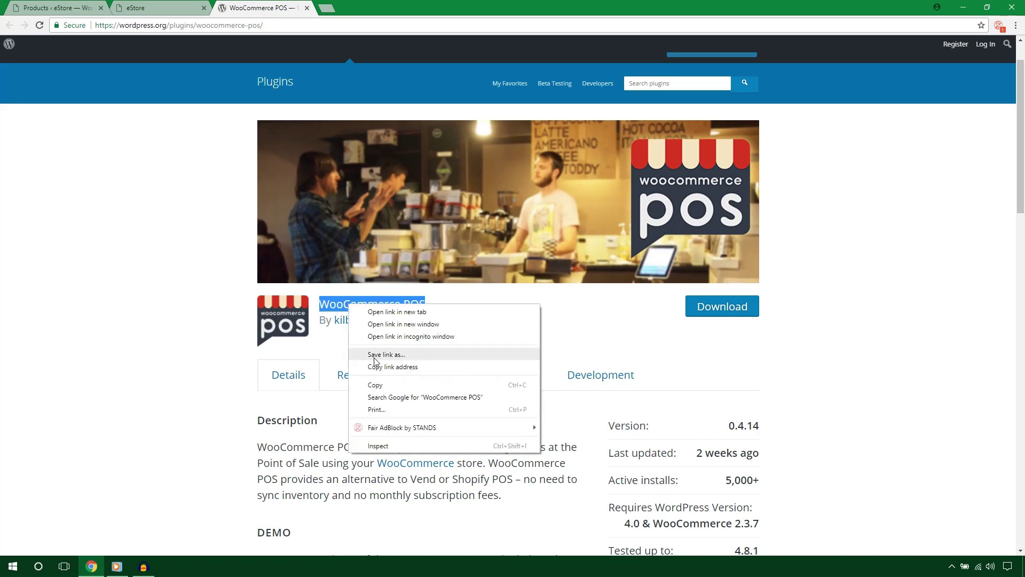
{"action": "left_click", "coordinate": [376, 384]}
Step: Go from the store admin to the Add New Plugins page
{"action": "left_click", "coordinate": [59, 7]}
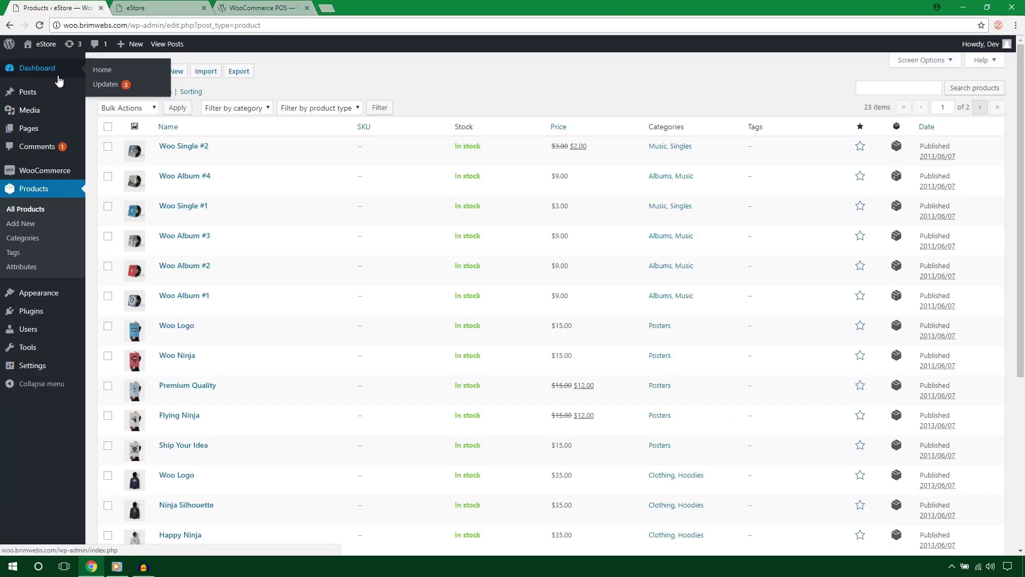
{"action": "mouse_move", "coordinate": [61, 93]}
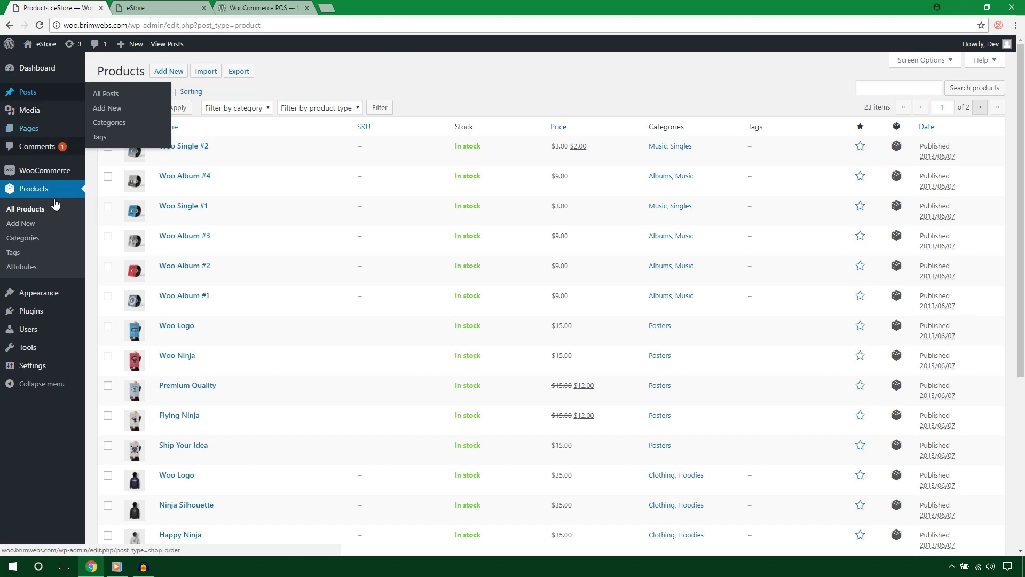
{"action": "mouse_move", "coordinate": [42, 318]}
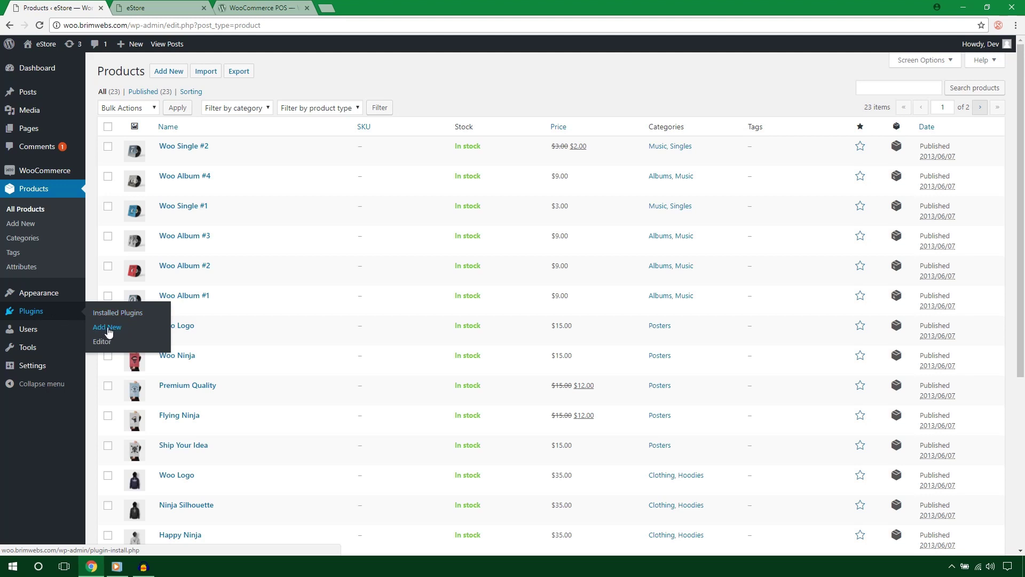
{"action": "left_click", "coordinate": [110, 330]}
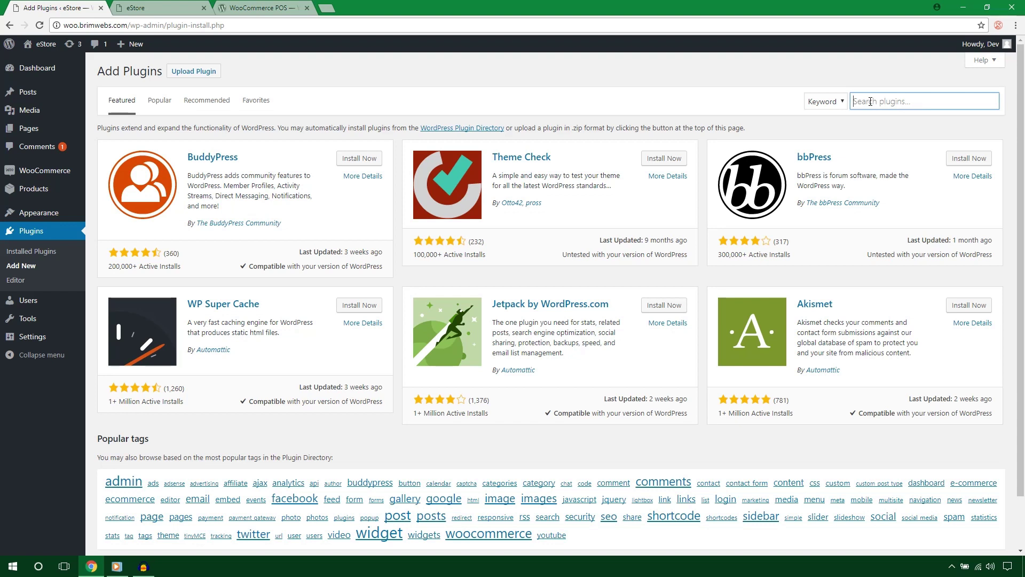
Step: Search for the pasted 'WooCommerce POS', then install and activate it
{"action": "key", "text": "ctrl+v"}
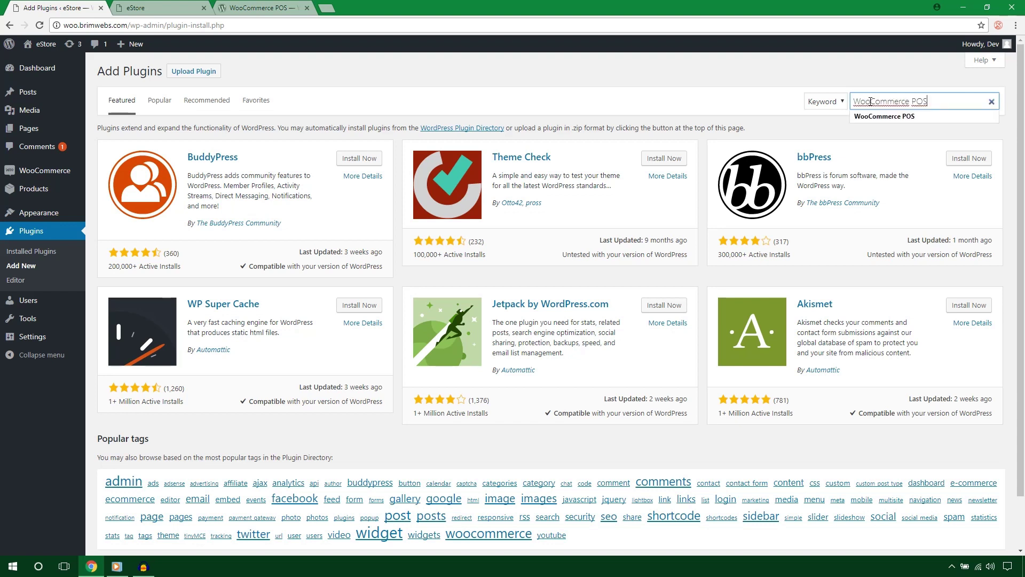
{"action": "key", "text": "Return"}
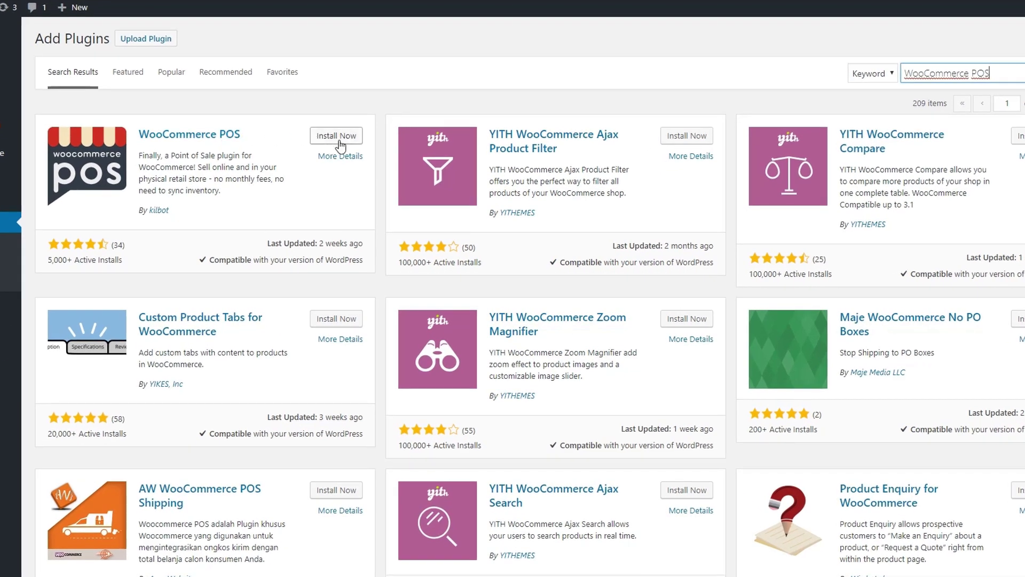
{"action": "left_click", "coordinate": [336, 137]}
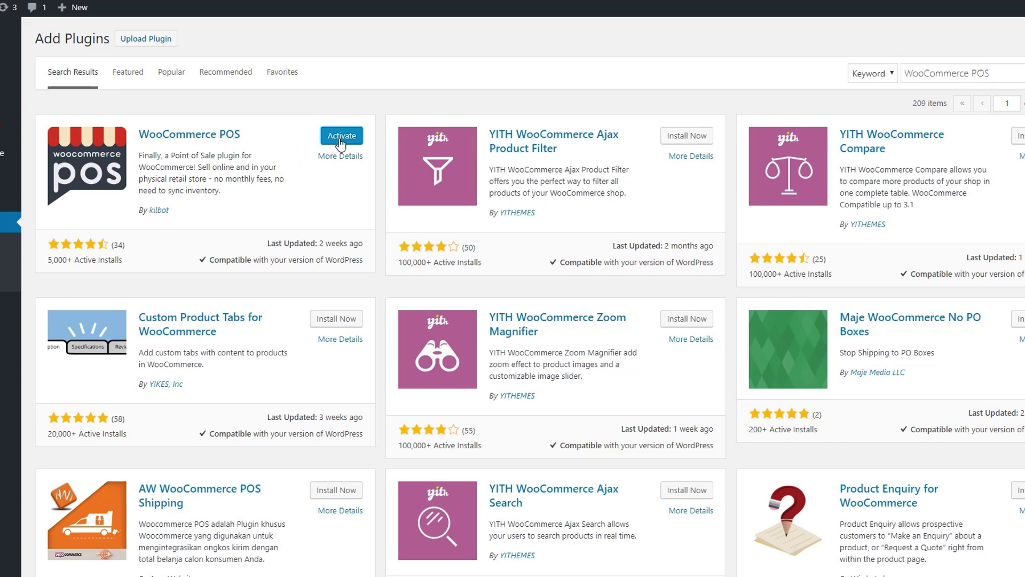
{"action": "left_click", "coordinate": [341, 136]}
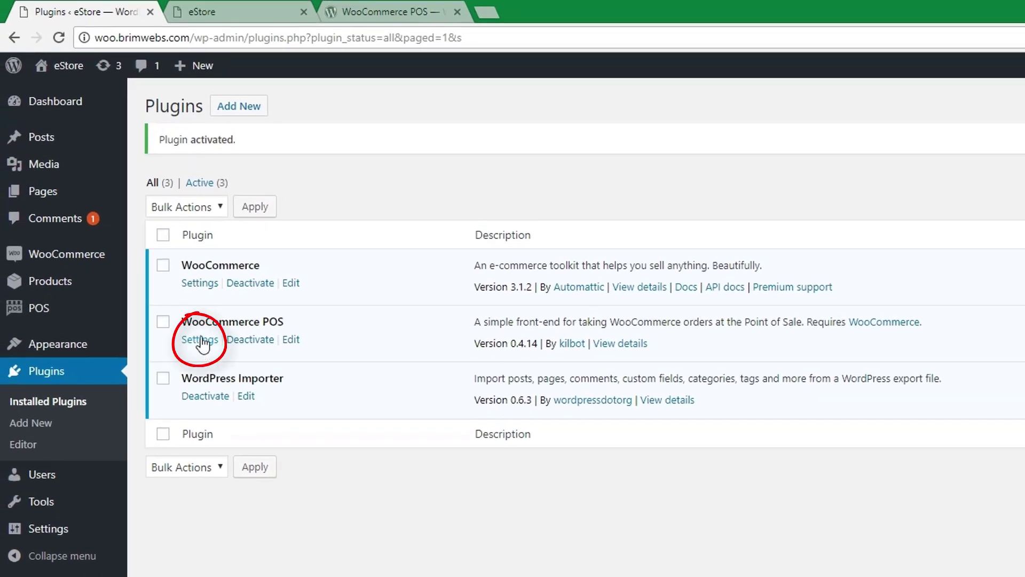
Step: Enable POS Only products and decimal quantities, leaving the default POS customer unchanged
{"action": "left_click", "coordinate": [203, 342]}
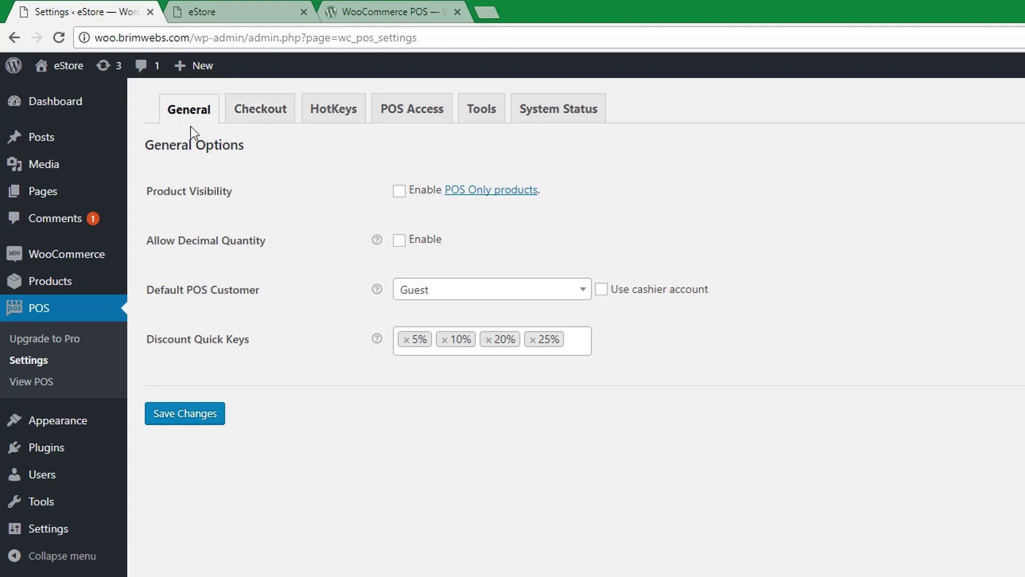
{"action": "left_click", "coordinate": [398, 195]}
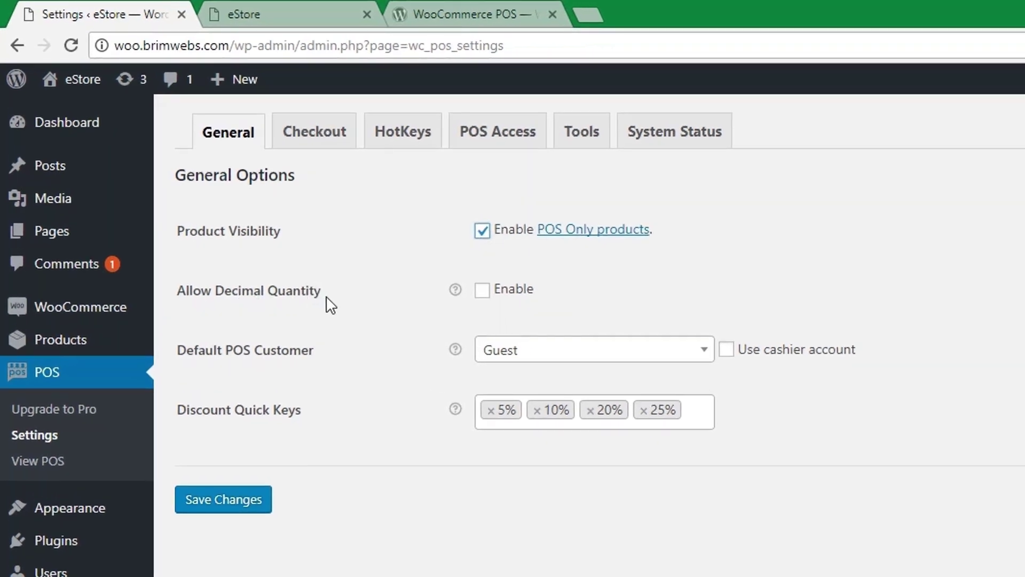
{"action": "mouse_move", "coordinate": [456, 291]}
{"action": "left_click", "coordinate": [482, 292]}
{"action": "left_click", "coordinate": [698, 357]}
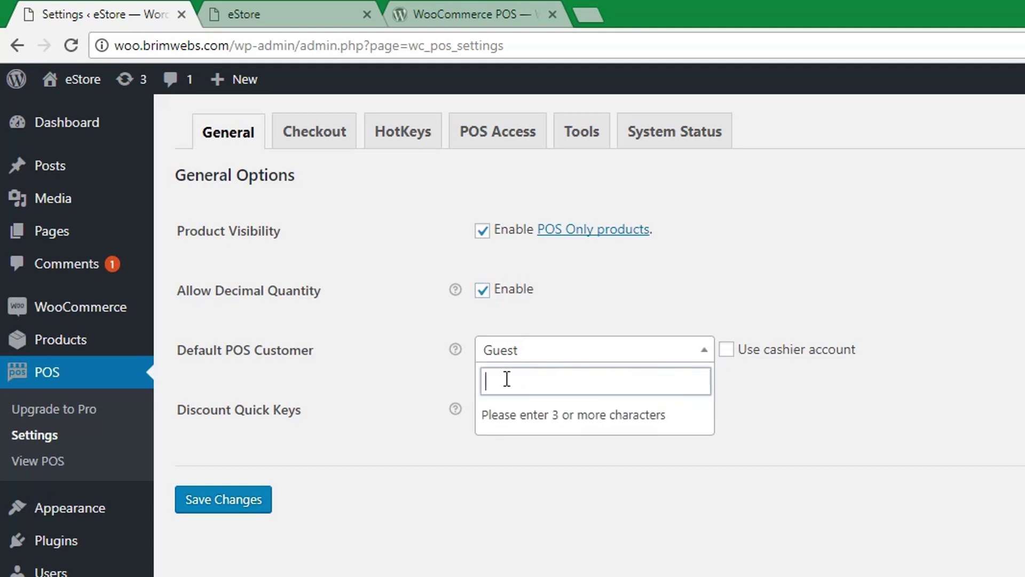
{"action": "left_click", "coordinate": [709, 270]}
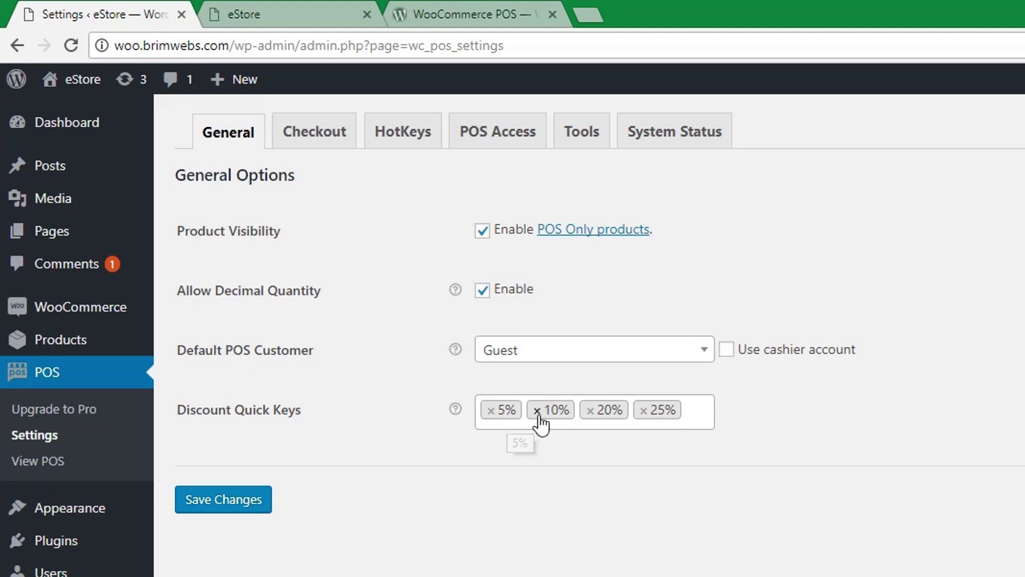
Step: Replace the 25% discount quick key with 40% and save the General settings
{"action": "left_click", "coordinate": [645, 411]}
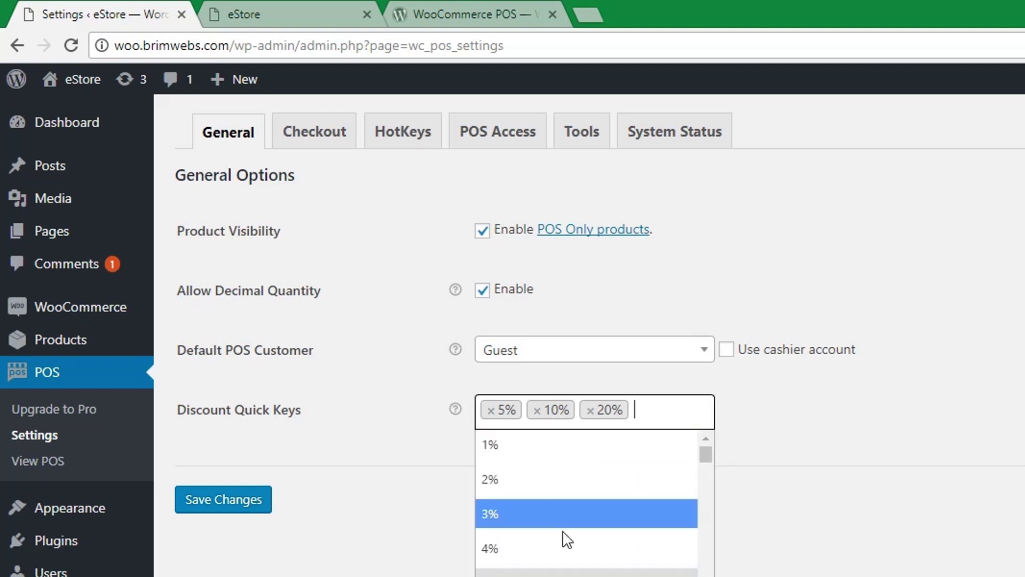
{"action": "scroll", "coordinate": [550, 555], "scroll_direction": "down", "scroll_amount": 10}
{"action": "scroll", "coordinate": [550, 556], "scroll_direction": "down", "scroll_amount": 10}
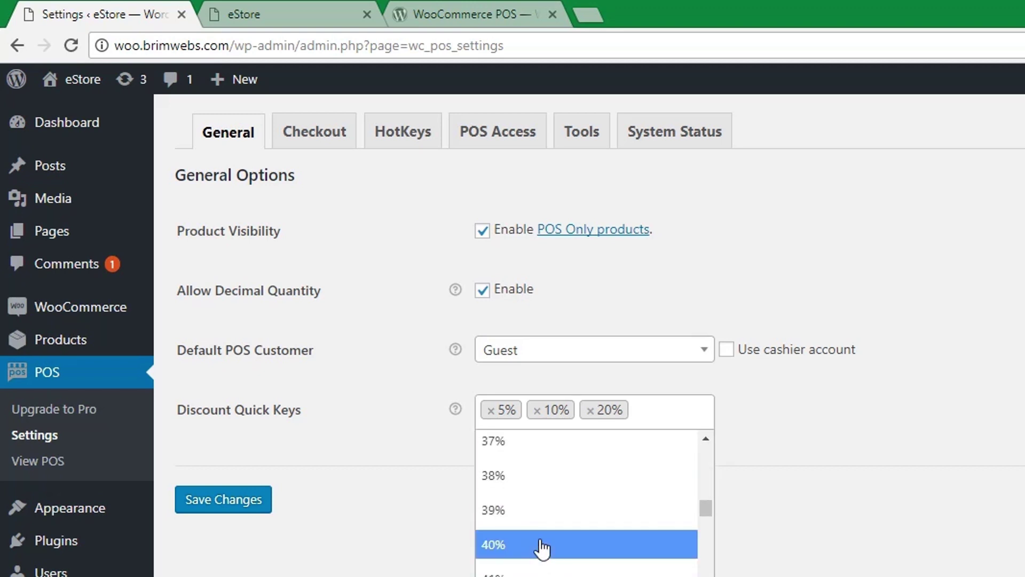
{"action": "left_click", "coordinate": [543, 547]}
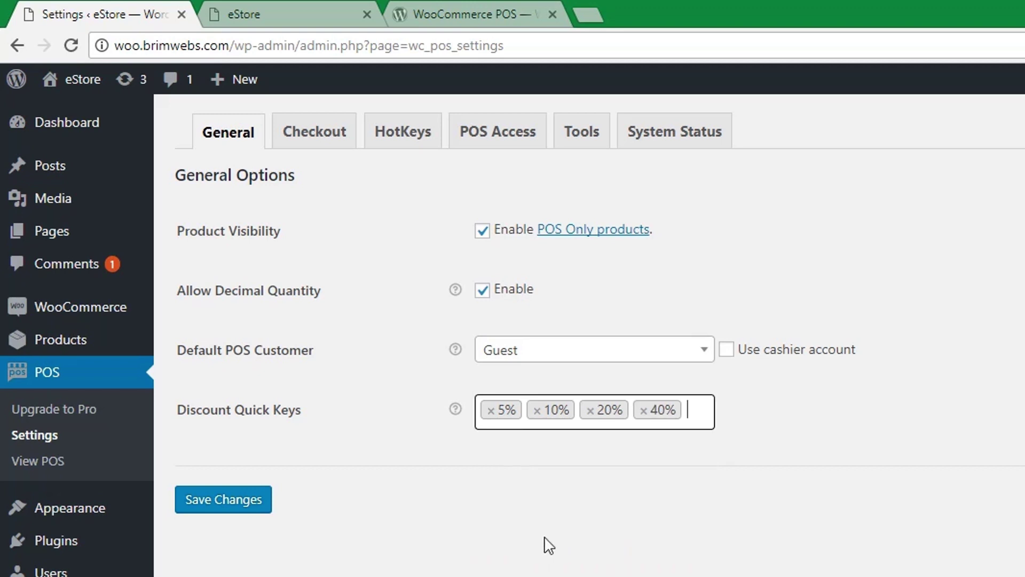
{"action": "left_click", "coordinate": [214, 505]}
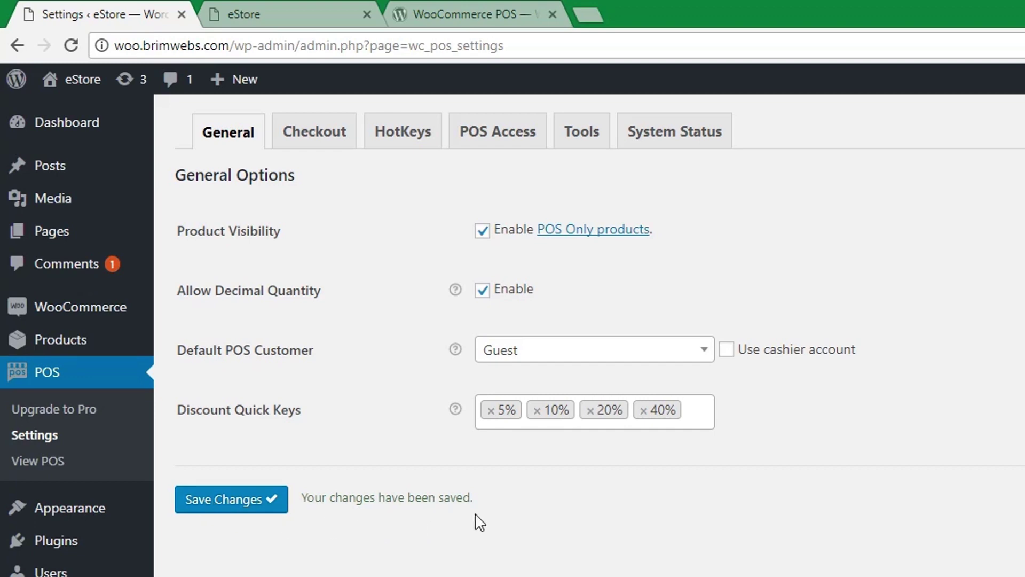
{"action": "left_click_drag", "start_coordinate": [474, 499], "coordinate": [308, 499]}
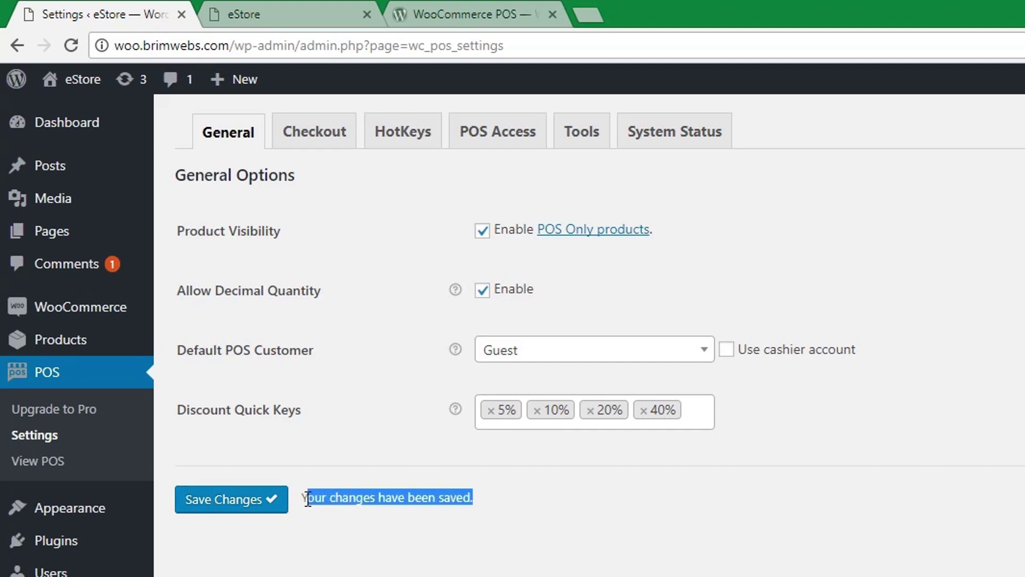
{"action": "left_click", "coordinate": [352, 531]}
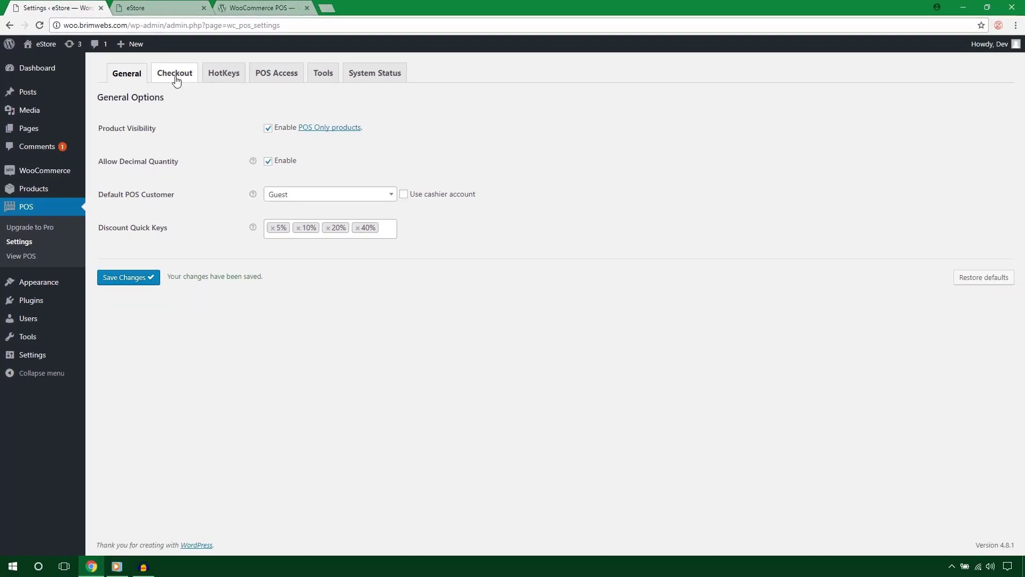
Step: Keep Completed as the checkout order status and enable customer order emails
{"action": "left_click", "coordinate": [176, 80]}
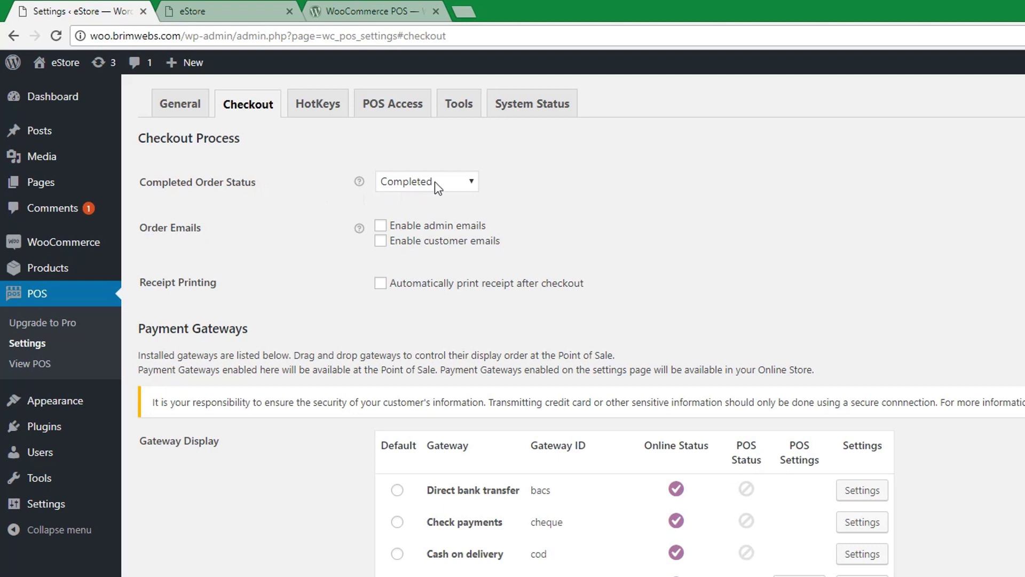
{"action": "left_click", "coordinate": [436, 183]}
{"action": "left_click", "coordinate": [437, 242]}
{"action": "left_click", "coordinate": [516, 190]}
{"action": "left_click", "coordinate": [382, 240]}
Step: Toggle automatic receipt printing on and then back off
{"action": "left_click_drag", "start_coordinate": [602, 285], "coordinate": [508, 284]}
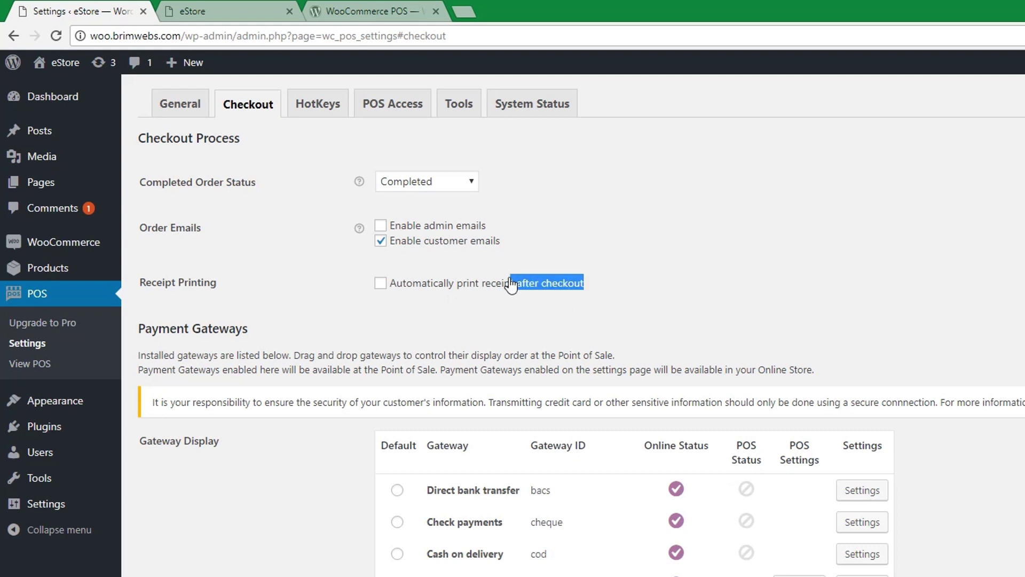
{"action": "left_click", "coordinate": [423, 314]}
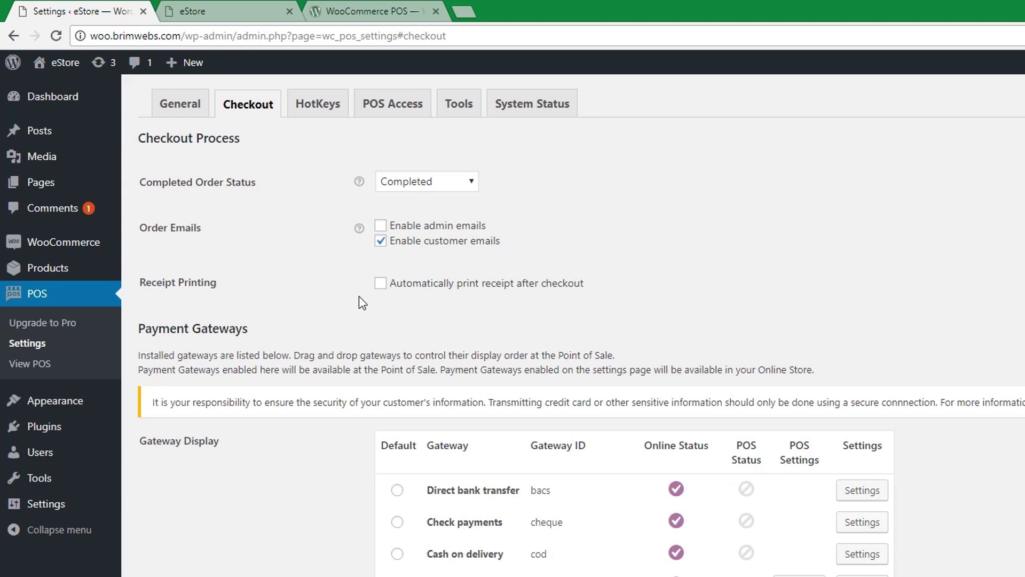
{"action": "left_click", "coordinate": [385, 286]}
{"action": "left_click", "coordinate": [381, 284]}
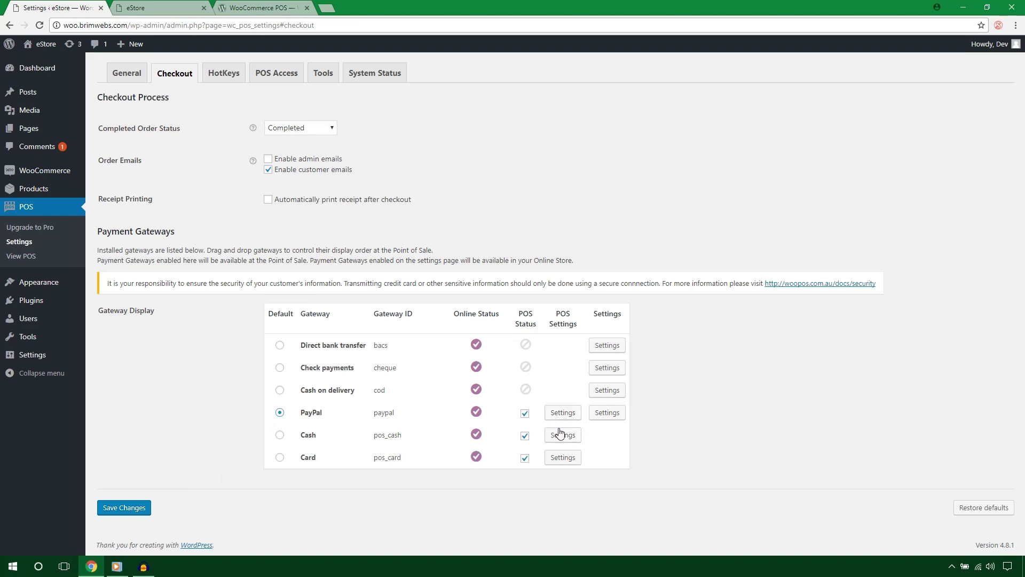
Step: Save checkout settings, check the Help screen and Barcode search hotkeys unchanged, then view POS Access roles
{"action": "left_click", "coordinate": [128, 514]}
{"action": "left_click", "coordinate": [226, 74]}
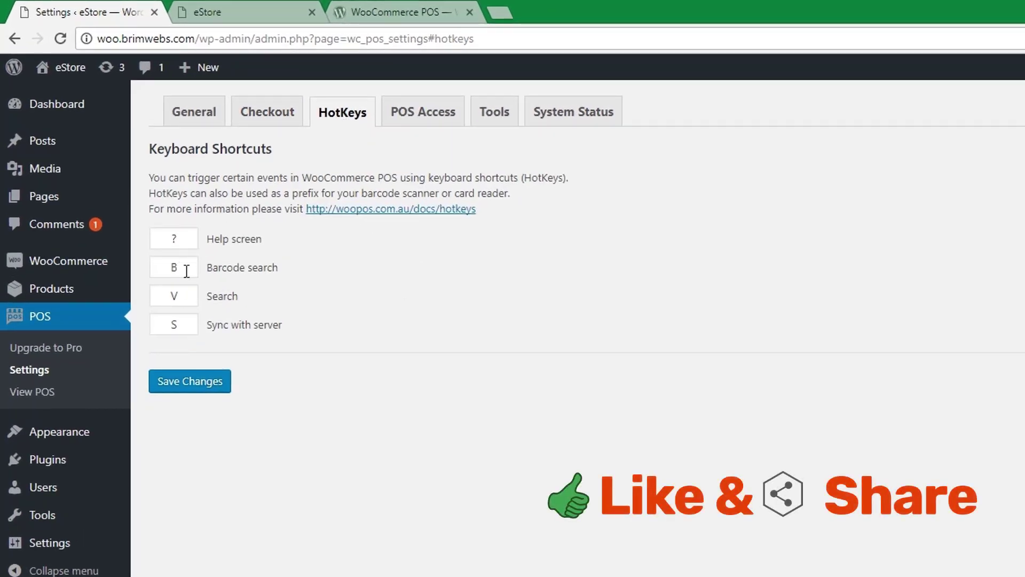
{"action": "double_click", "coordinate": [163, 240]}
{"action": "left_click", "coordinate": [193, 268]}
{"action": "left_click", "coordinate": [388, 310]}
{"action": "left_click", "coordinate": [424, 124]}
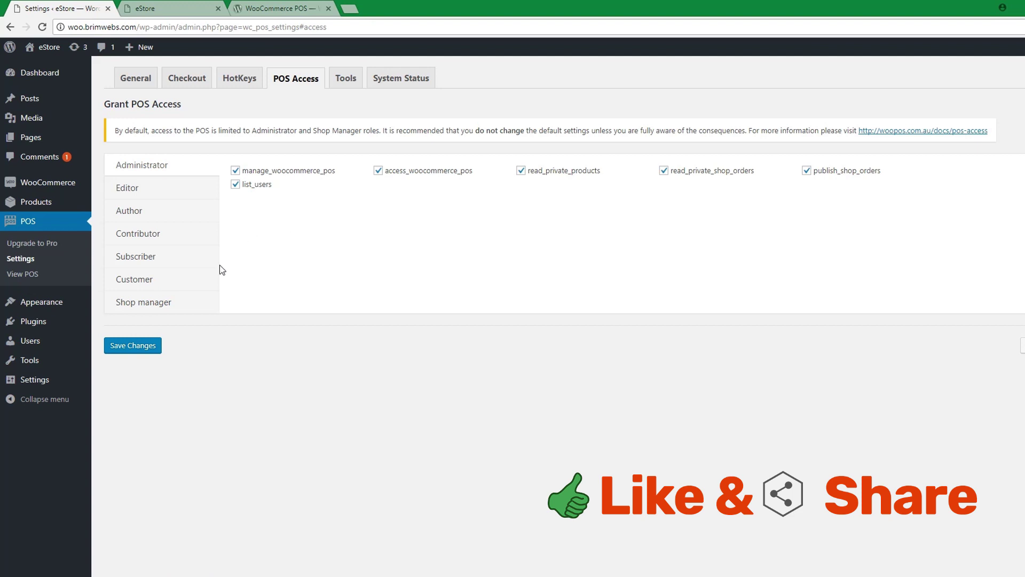
Step: Remove the list_users capability from the Shop manager role and save the POS access changes
{"action": "left_click", "coordinate": [150, 308]}
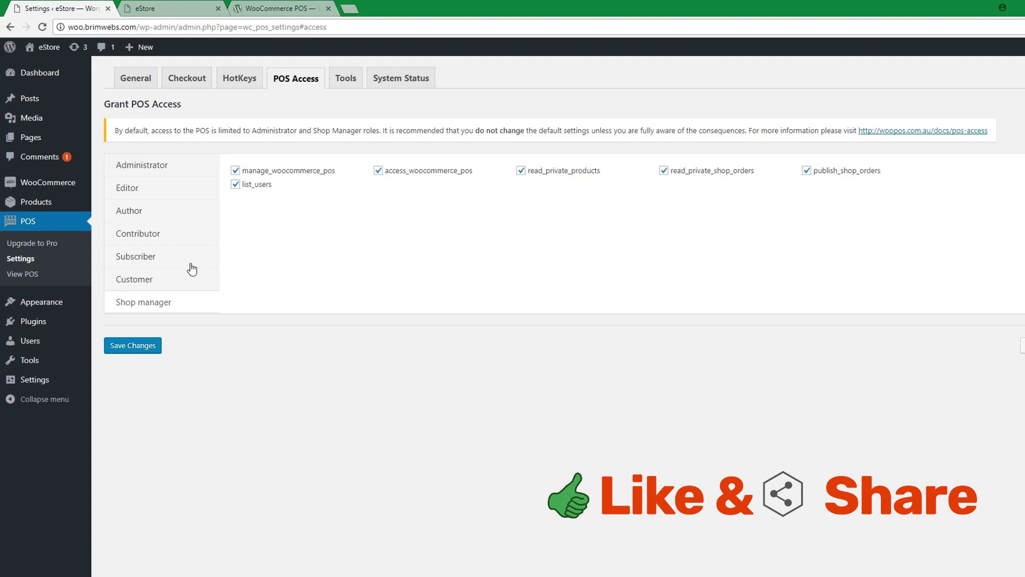
{"action": "left_click", "coordinate": [235, 185]}
{"action": "left_click", "coordinate": [139, 350]}
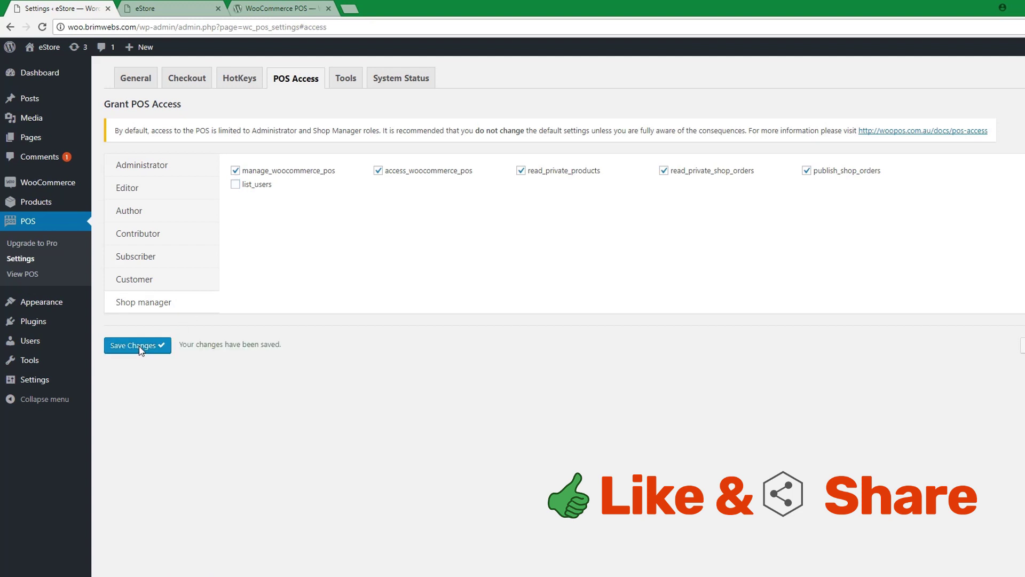
{"action": "left_click", "coordinate": [346, 79]}
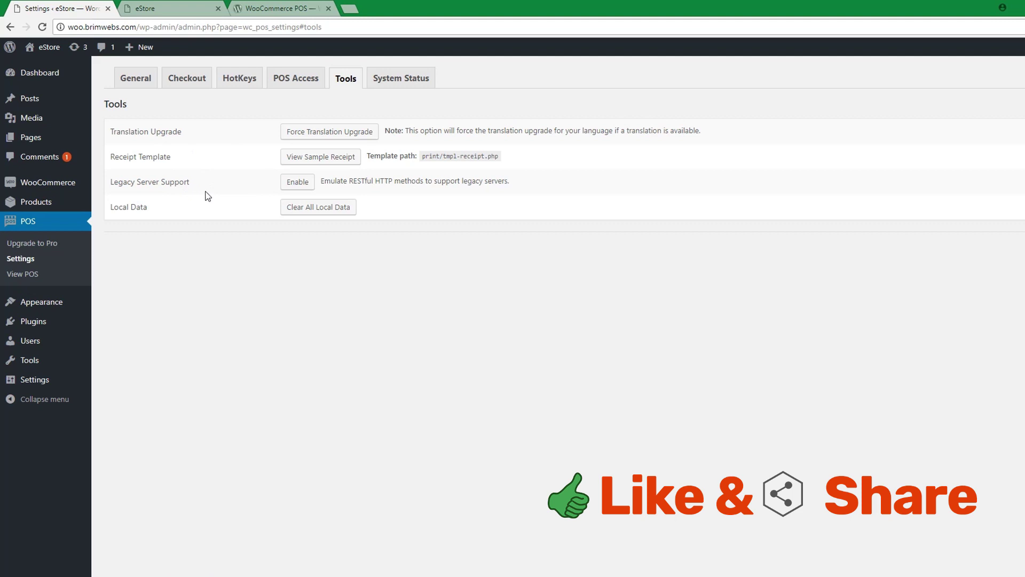
Step: Review the System Status checks: WC Version 3.1.2, PHP 5.6.31, WC REST API active
{"action": "left_click", "coordinate": [404, 82]}
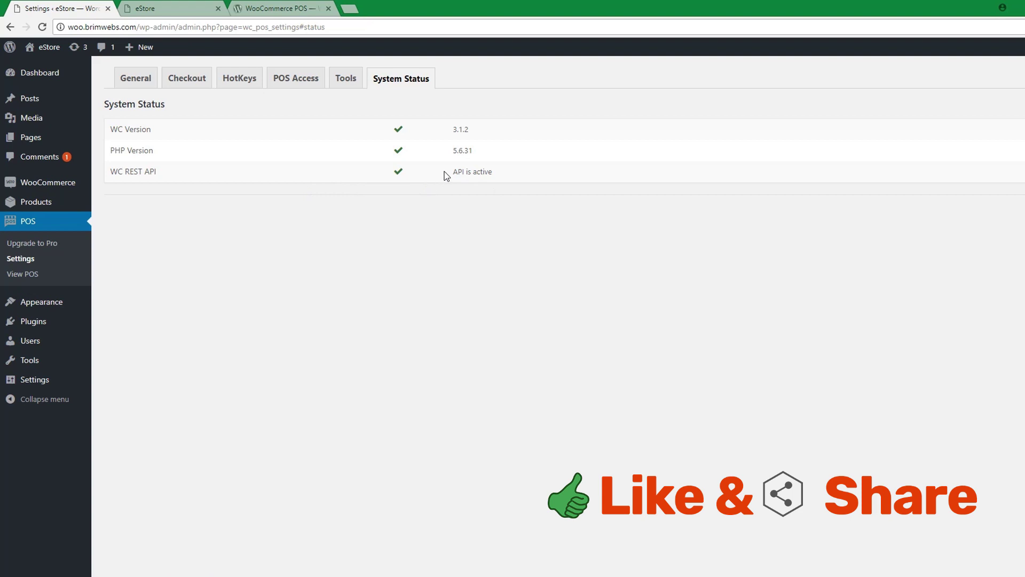
{"action": "left_click_drag", "start_coordinate": [446, 174], "coordinate": [504, 174]}
{"action": "left_click", "coordinate": [398, 215]}
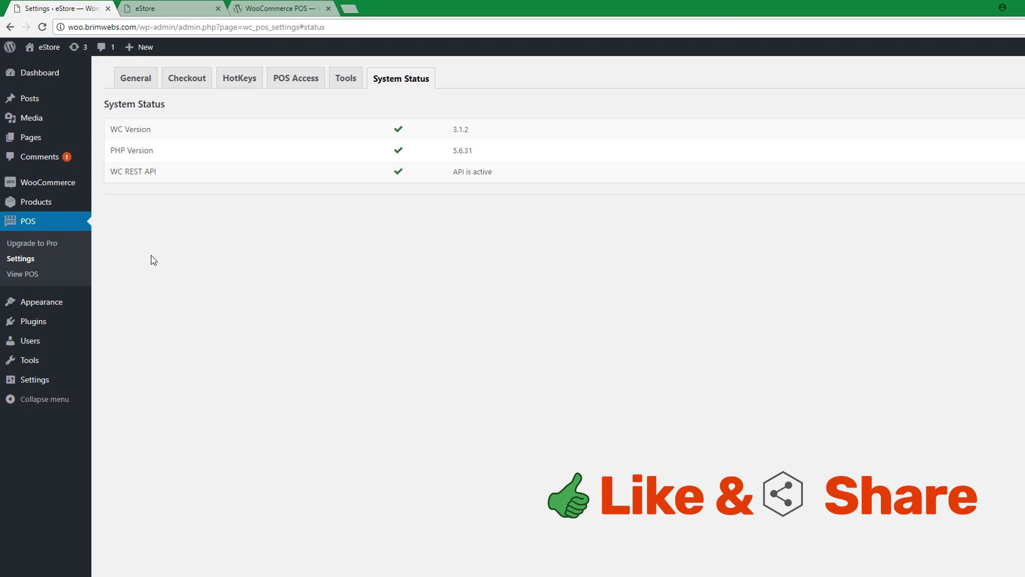
Step: Try reaching the POS by adding /pos to the eStore storefront address
{"action": "left_click", "coordinate": [174, 9]}
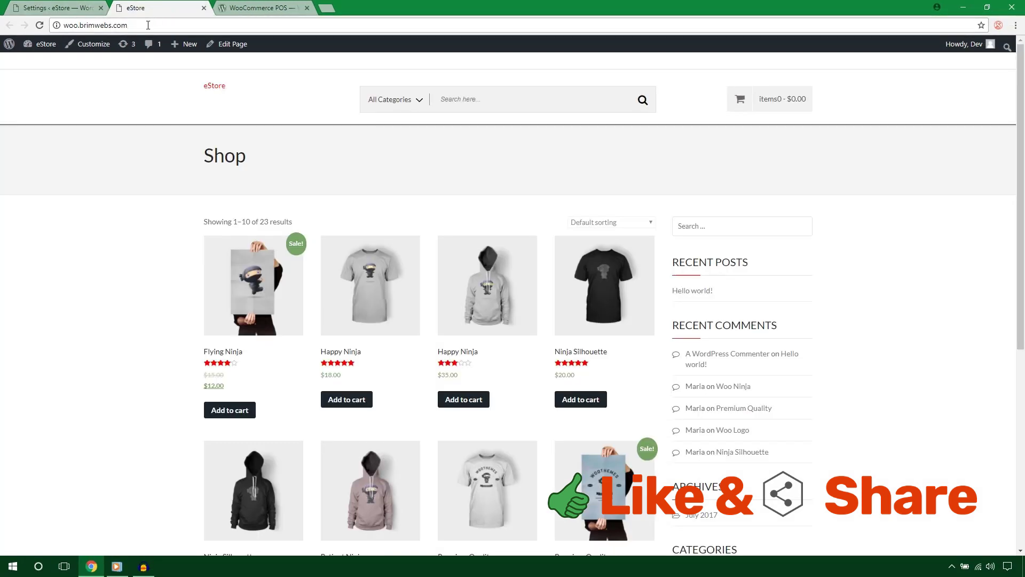
{"action": "left_click", "coordinate": [148, 25]}
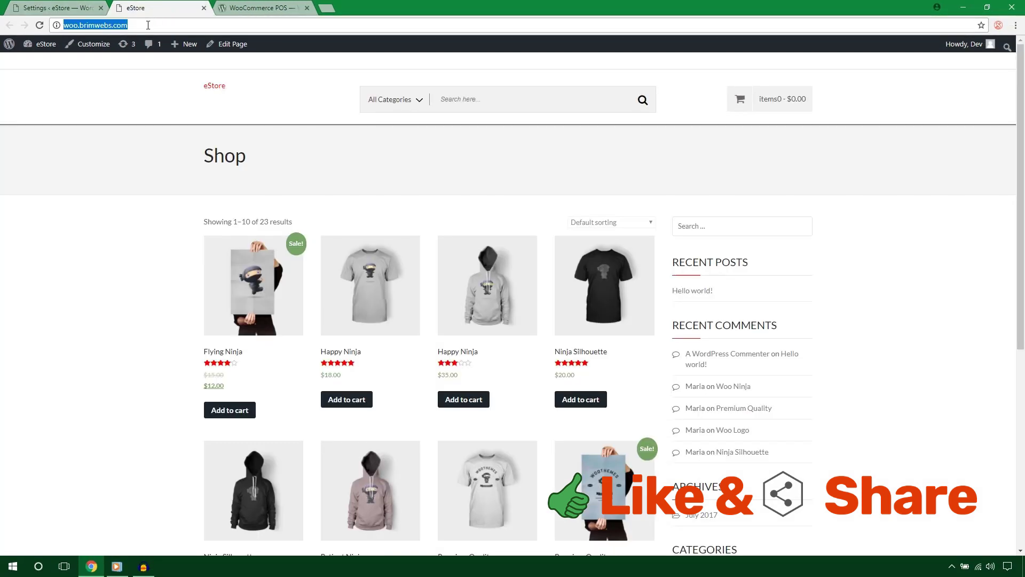
{"action": "left_click", "coordinate": [147, 25]}
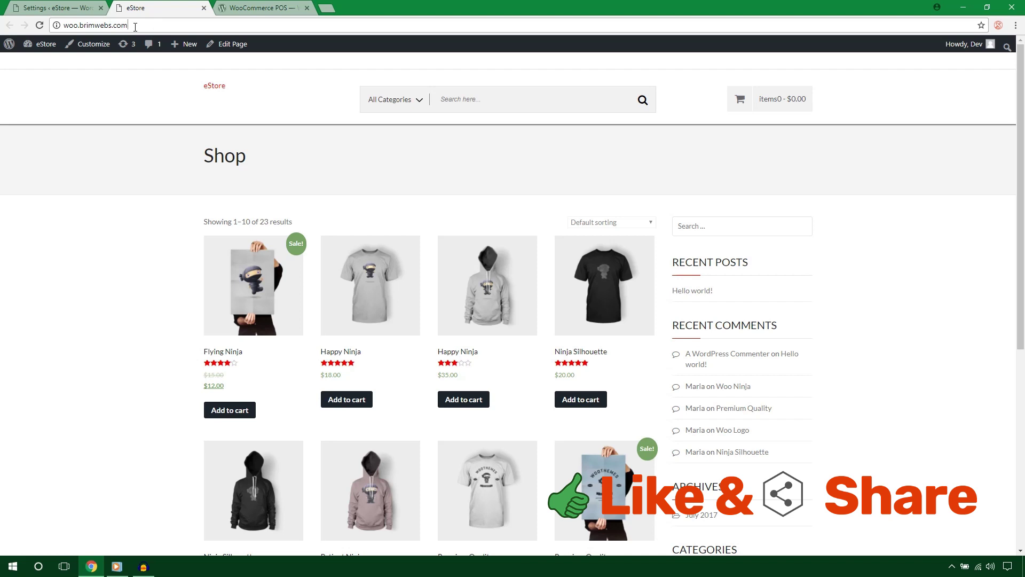
{"action": "type", "text": "/pos"}
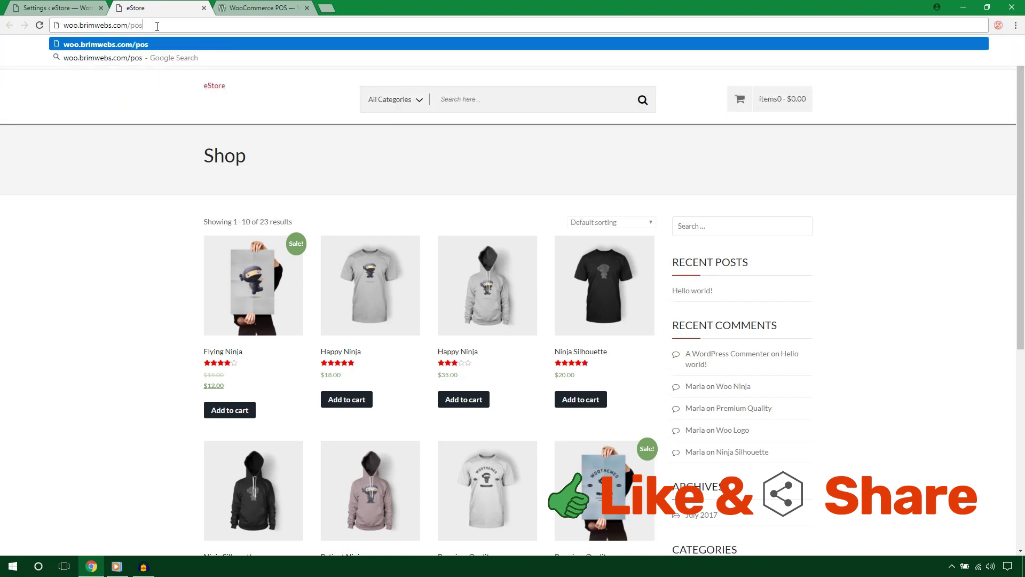
{"action": "key", "text": "Return"}
Step: Open the point of sale in a new tab via POS > View POS
{"action": "left_click", "coordinate": [59, 7]}
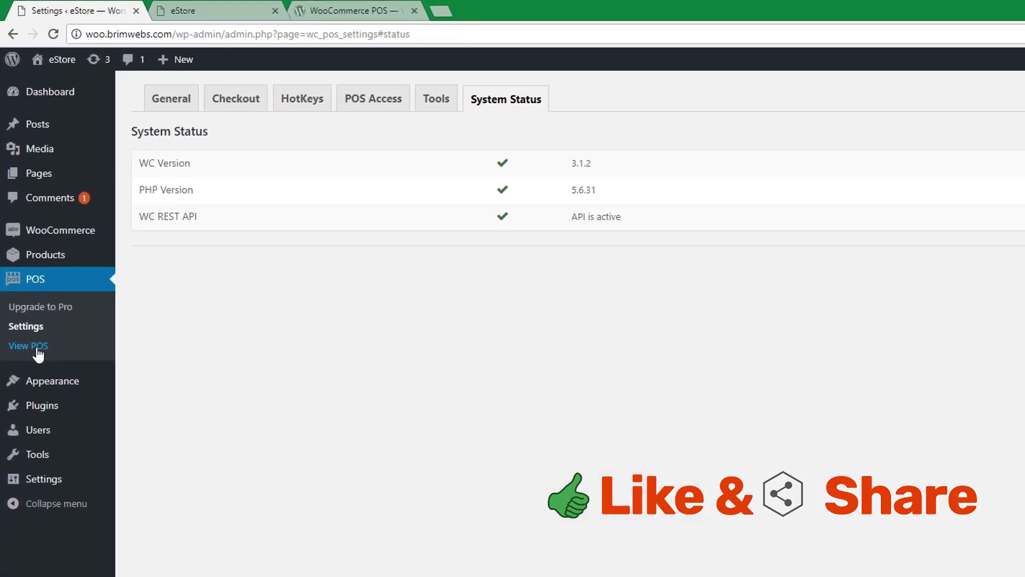
{"action": "left_click", "coordinate": [36, 347]}
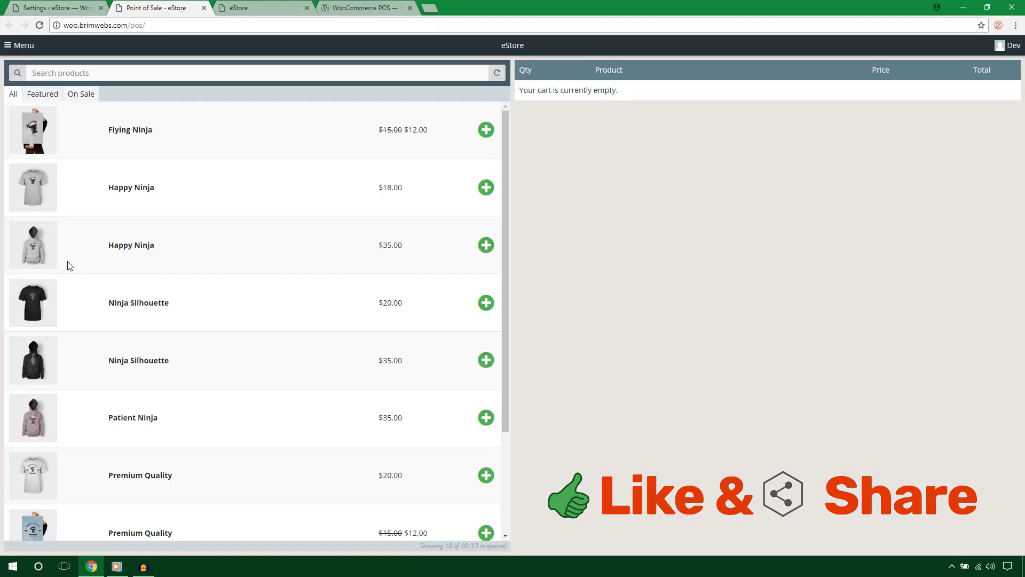
{"action": "scroll", "coordinate": [72, 269], "scroll_direction": "down", "scroll_amount": 3}
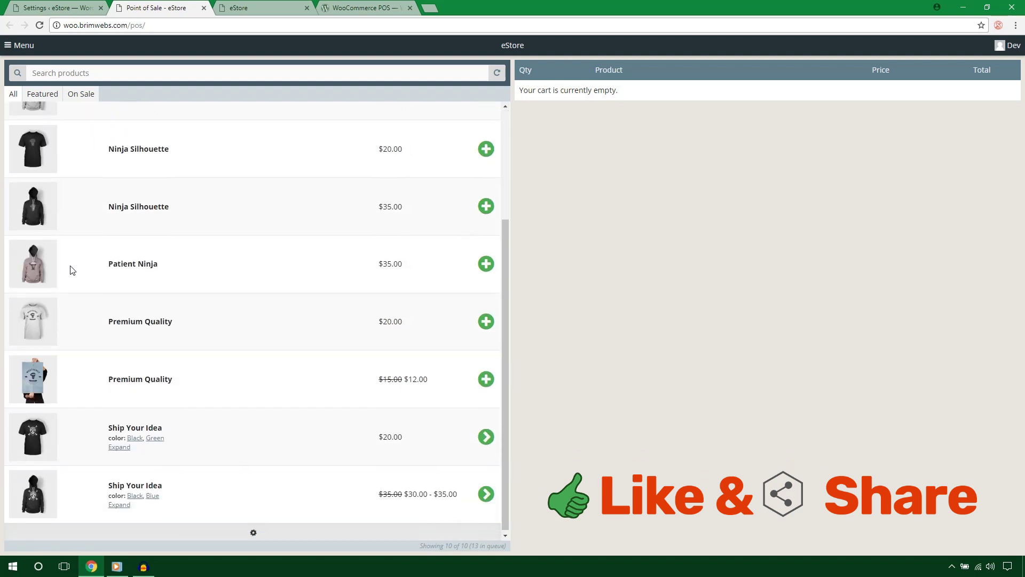
Step: Filter the POS product list by Featured, then On Sale, then Featured again
{"action": "scroll", "coordinate": [74, 271], "scroll_direction": "up", "scroll_amount": 3}
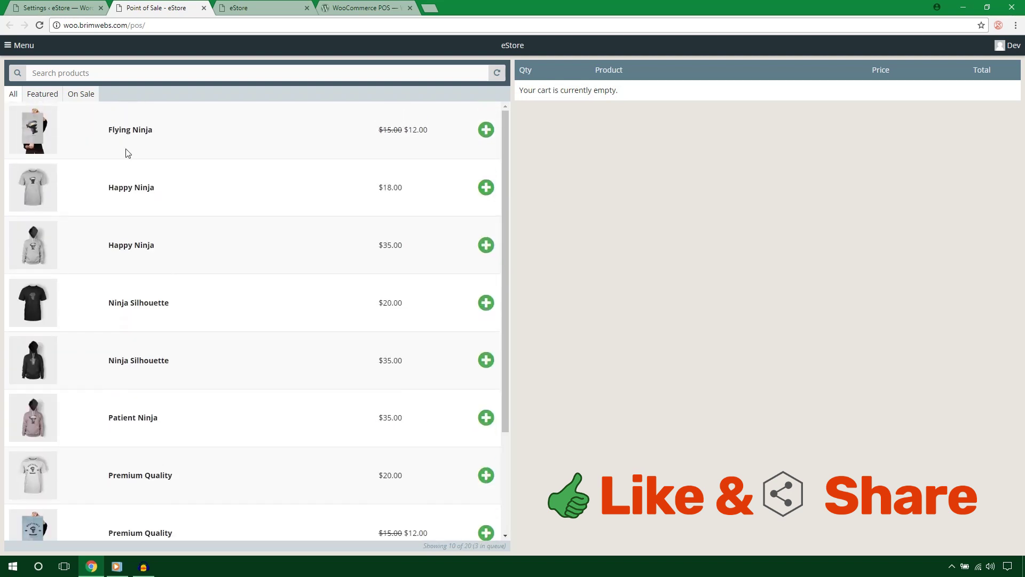
{"action": "left_click", "coordinate": [44, 97]}
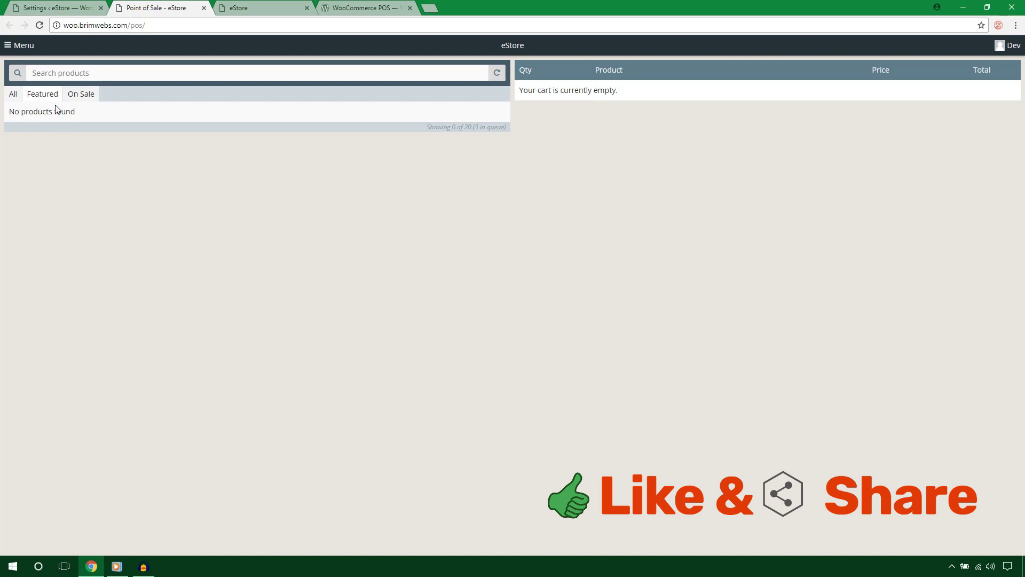
{"action": "left_click", "coordinate": [79, 96]}
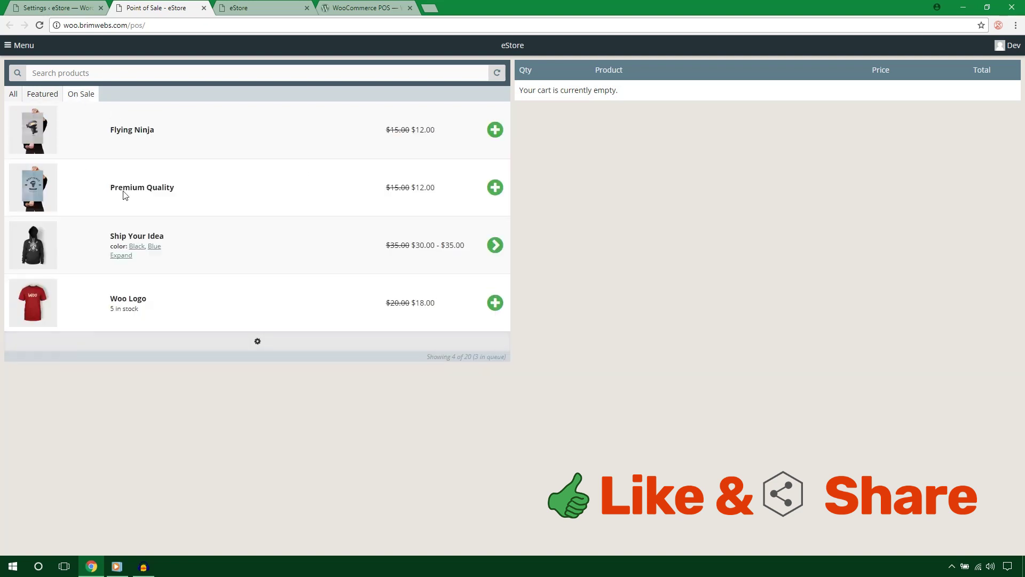
{"action": "left_click", "coordinate": [46, 96]}
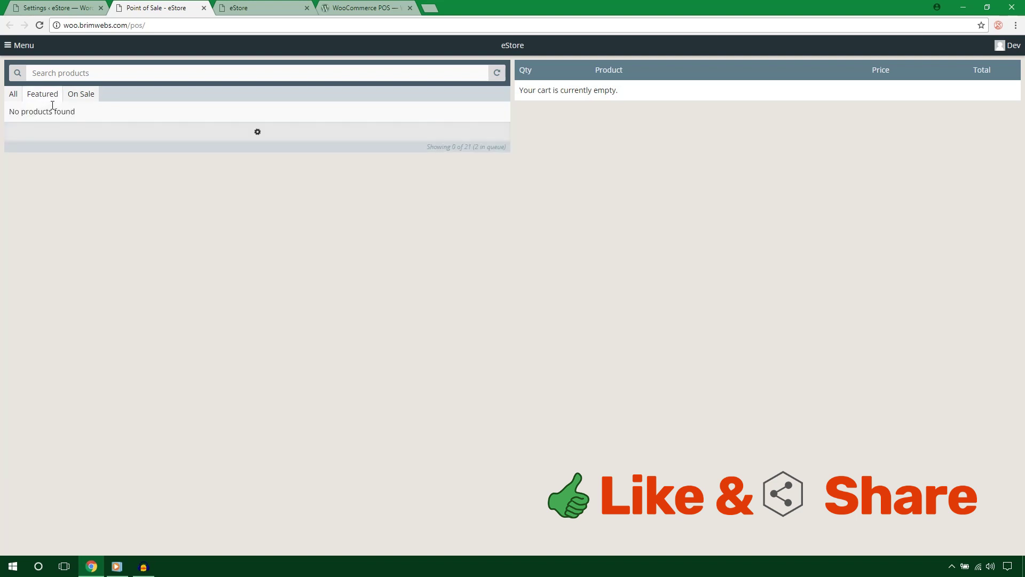
Step: Open the Products admin page in a new tab and return to the POS
{"action": "left_click", "coordinate": [69, 6]}
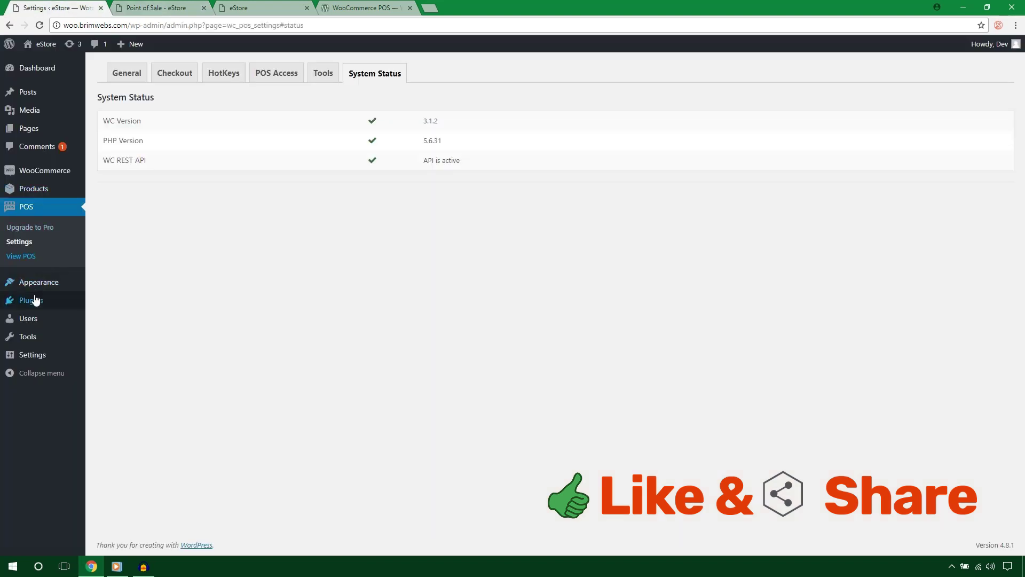
{"action": "right_click", "coordinate": [36, 196]}
{"action": "left_click", "coordinate": [59, 203]}
{"action": "key", "text": "ctrl+Tab"}
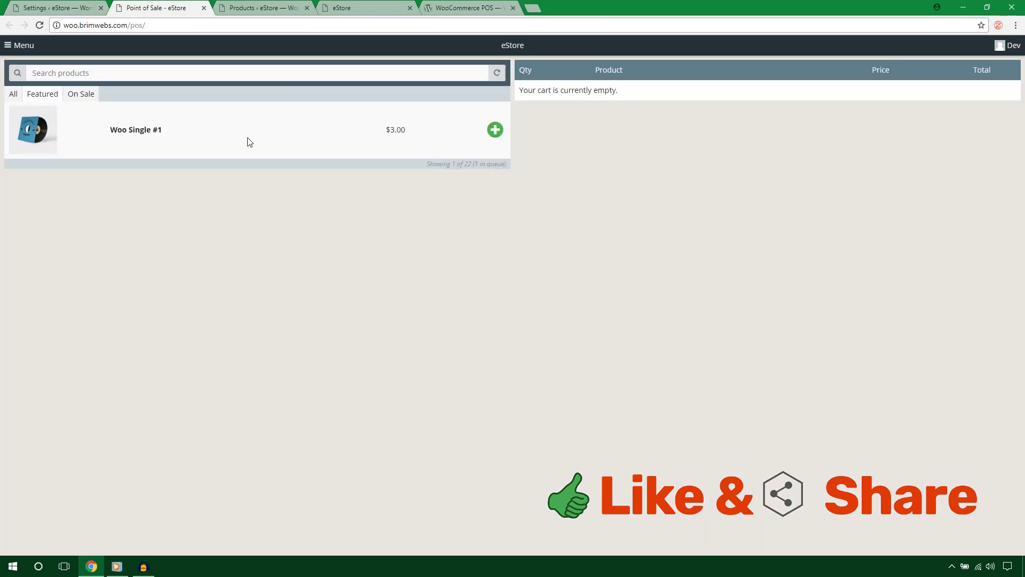
Step: Cycle the POS product filters through All, Featured and On Sale, ending on All
{"action": "left_click", "coordinate": [13, 94]}
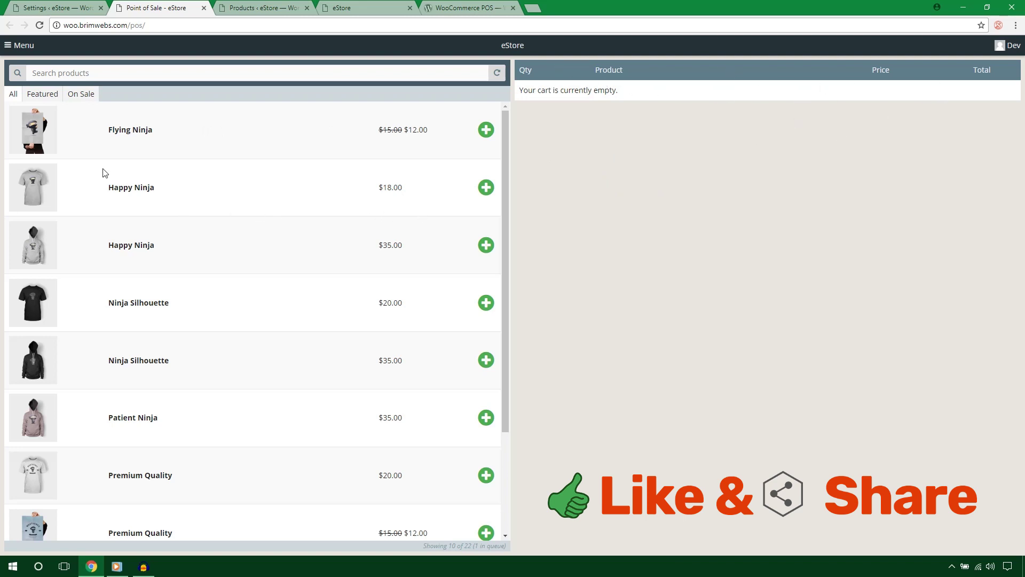
{"action": "scroll", "coordinate": [101, 227], "scroll_direction": "down", "scroll_amount": 3}
{"action": "scroll", "coordinate": [101, 227], "scroll_direction": "down", "scroll_amount": 7}
{"action": "scroll", "coordinate": [91, 229], "scroll_direction": "up", "scroll_amount": 10}
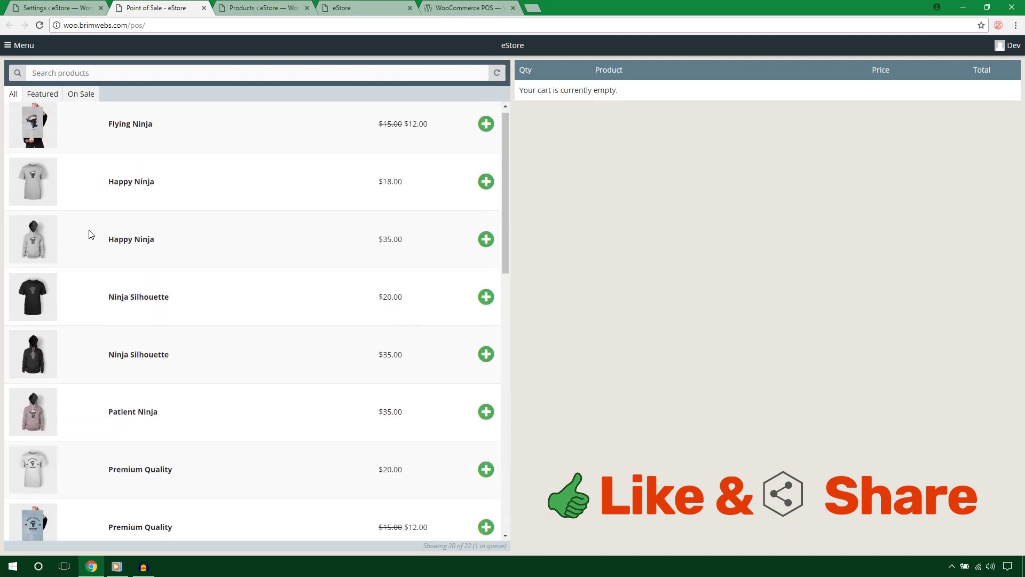
{"action": "left_click", "coordinate": [50, 102]}
{"action": "left_click", "coordinate": [84, 96]}
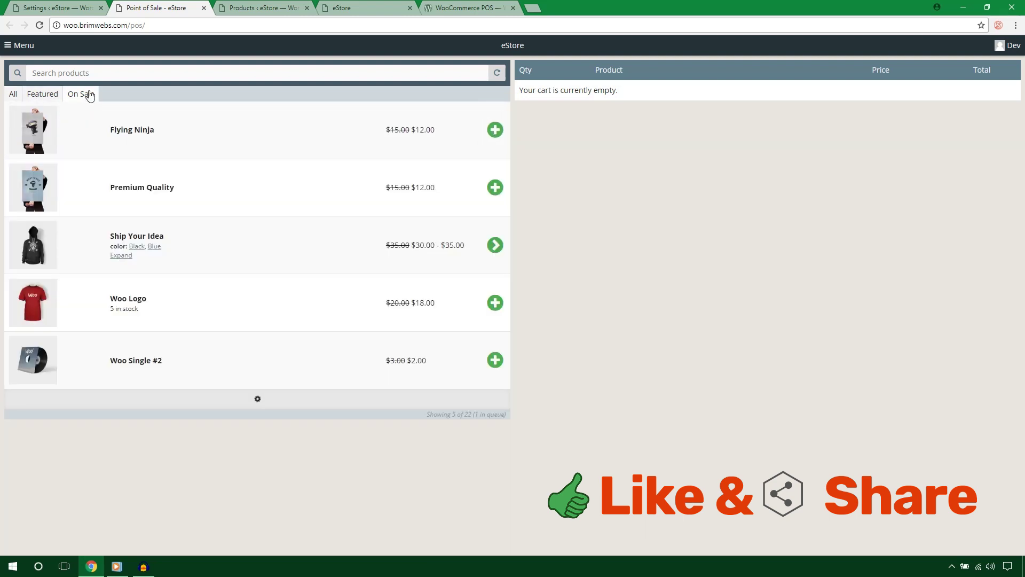
{"action": "left_click", "coordinate": [15, 96]}
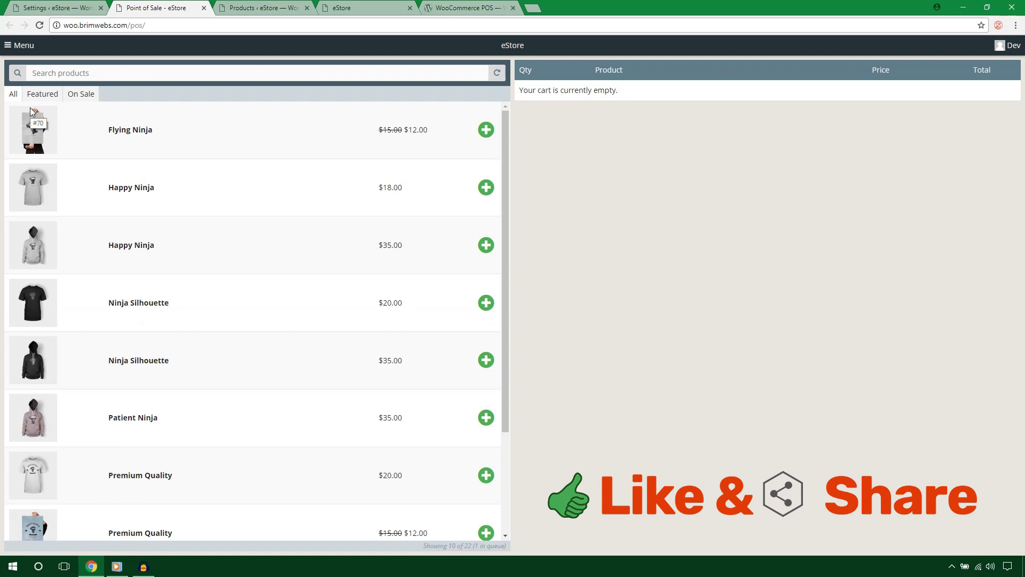
Step: Add Flying Ninja, the $20.00 Ninja Silhouette, the $18.00 Happy Ninja, Woo Album #2 and the $18.00 Woo Logo to the cart
{"action": "left_click", "coordinate": [486, 133]}
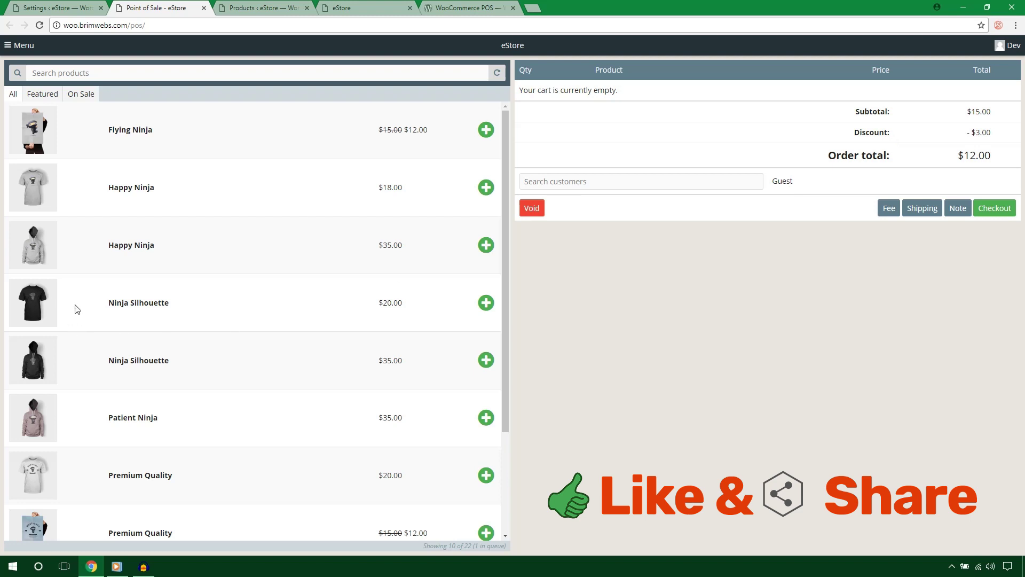
{"action": "left_click", "coordinate": [485, 303]}
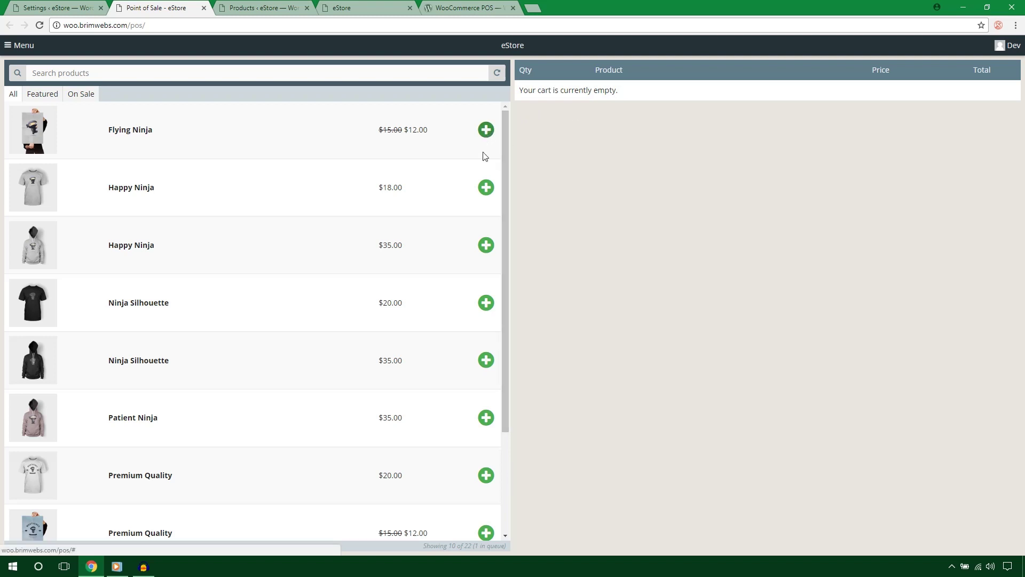
{"action": "left_click", "coordinate": [485, 188]}
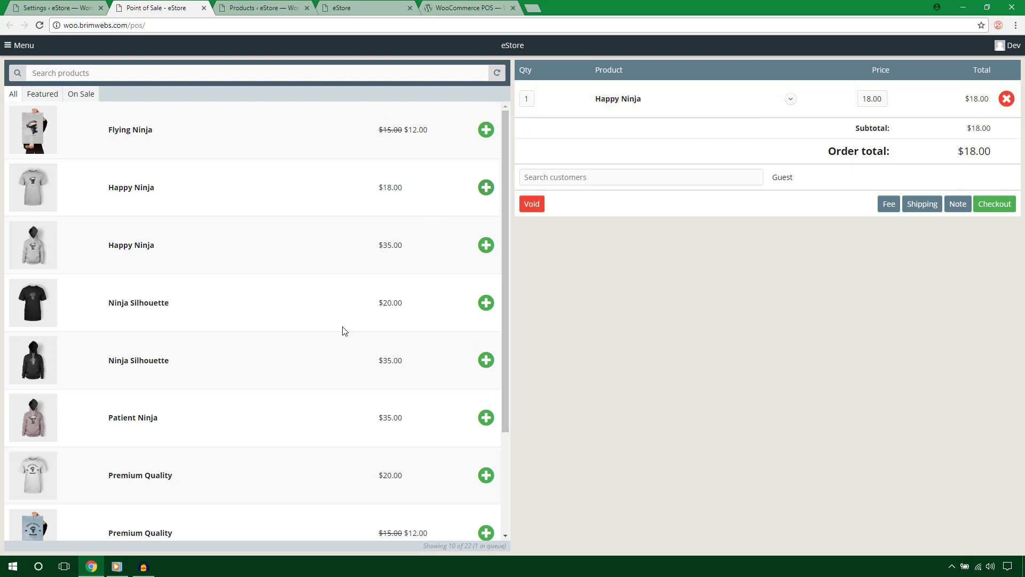
{"action": "scroll", "coordinate": [343, 332], "scroll_direction": "down", "scroll_amount": 9}
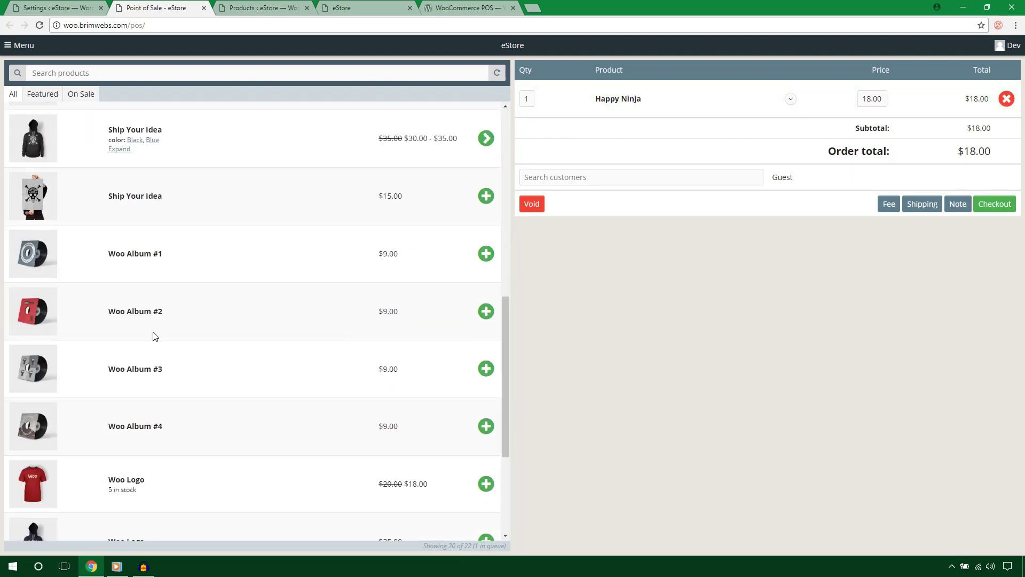
{"action": "left_click", "coordinate": [486, 312]}
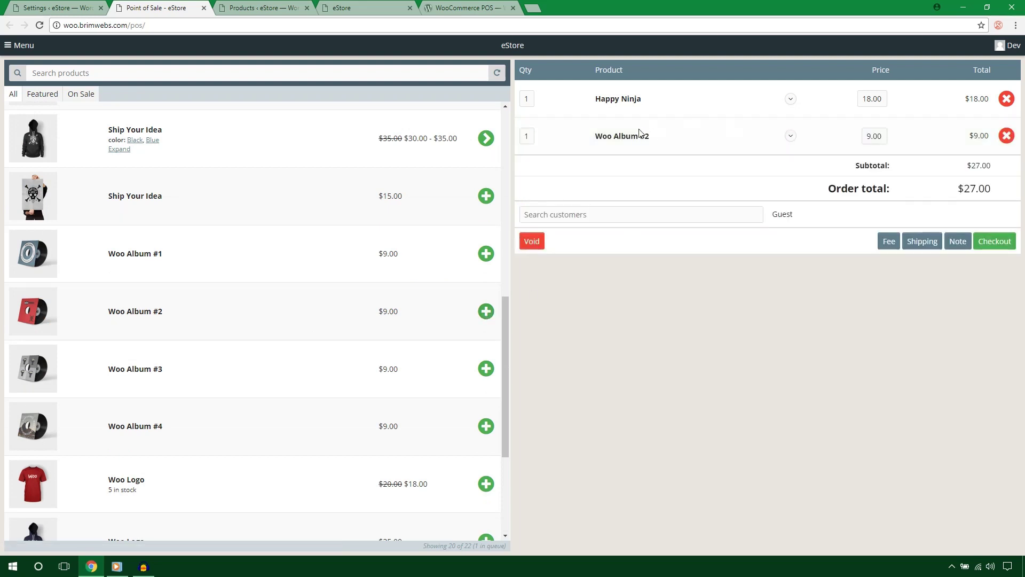
{"action": "scroll", "coordinate": [302, 308], "scroll_direction": "down", "scroll_amount": 2}
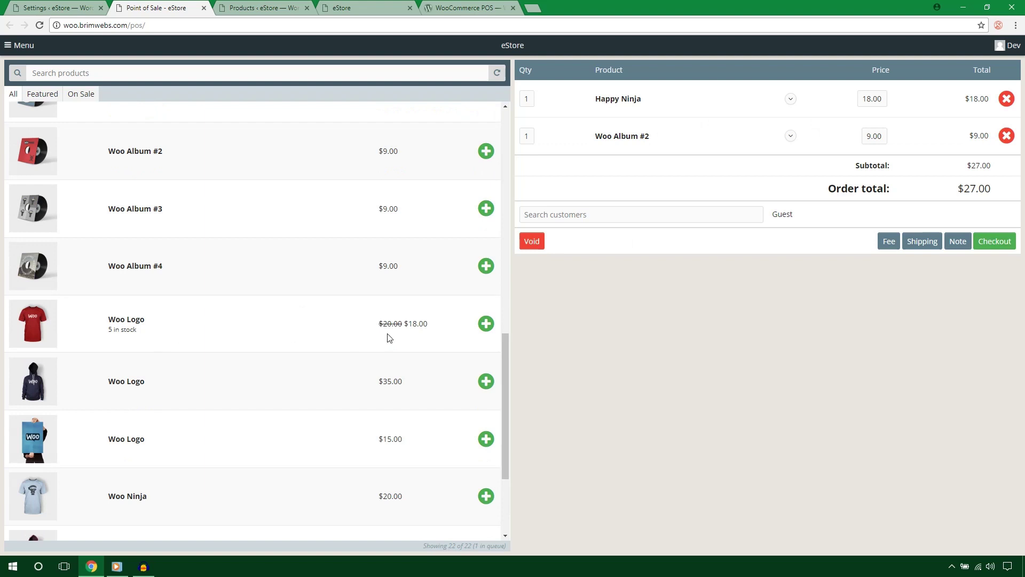
{"action": "left_click", "coordinate": [485, 323]}
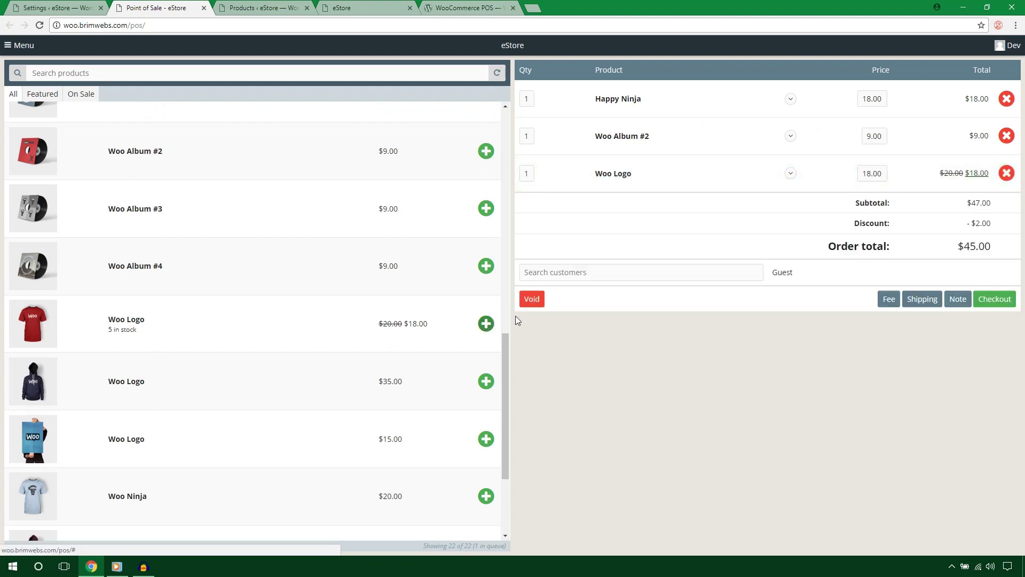
{"action": "scroll", "coordinate": [390, 268], "scroll_direction": "up", "scroll_amount": 12}
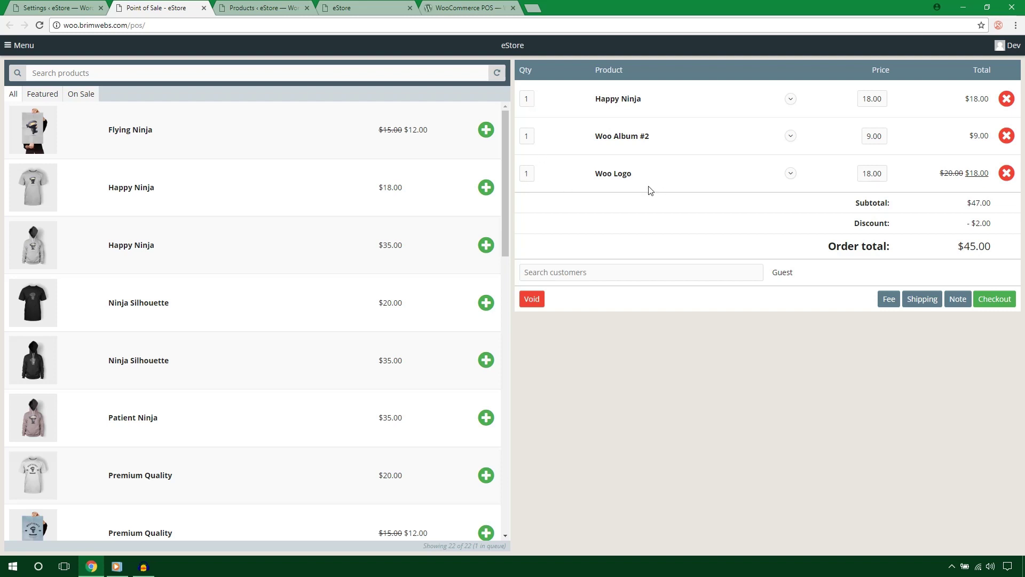
Step: Change the cart quantities to 2 Woo Logo and 3 Happy Ninja
{"action": "left_click_drag", "start_coordinate": [531, 174], "coordinate": [512, 175]}
{"action": "type", "text": "2"}
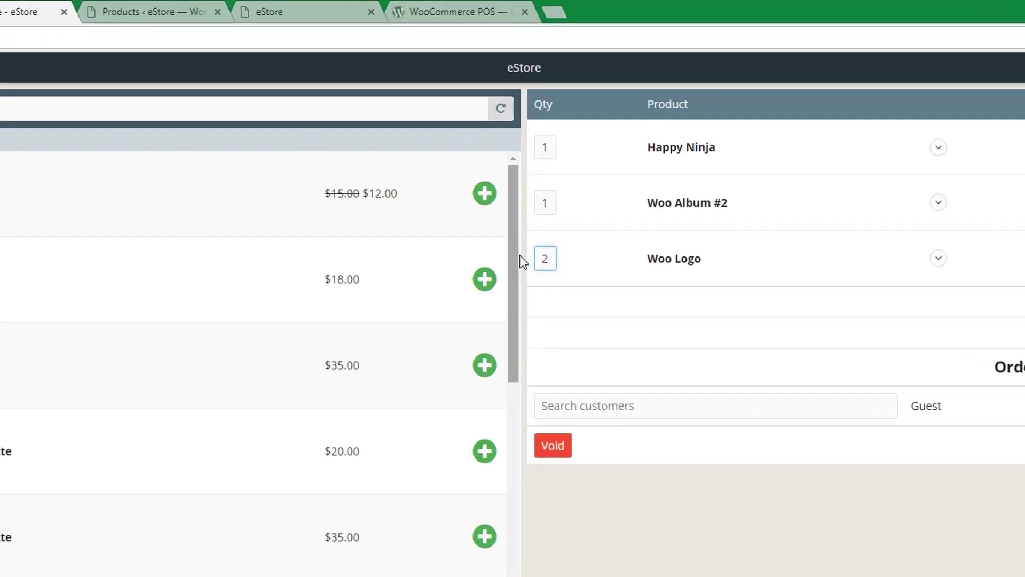
{"action": "left_click", "coordinate": [834, 574]}
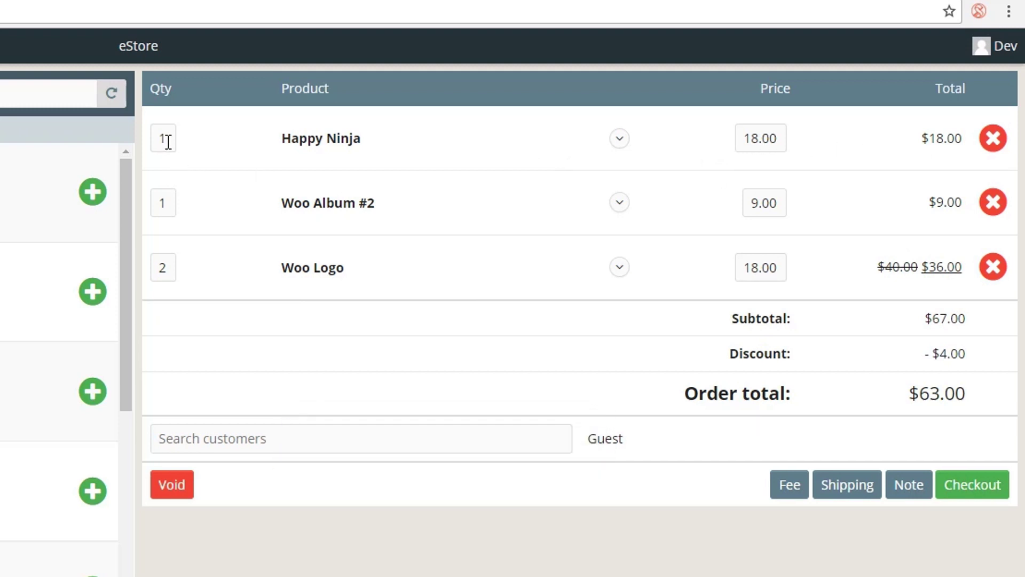
{"action": "left_click_drag", "start_coordinate": [166, 140], "coordinate": [155, 142]}
{"action": "type", "text": "3"}
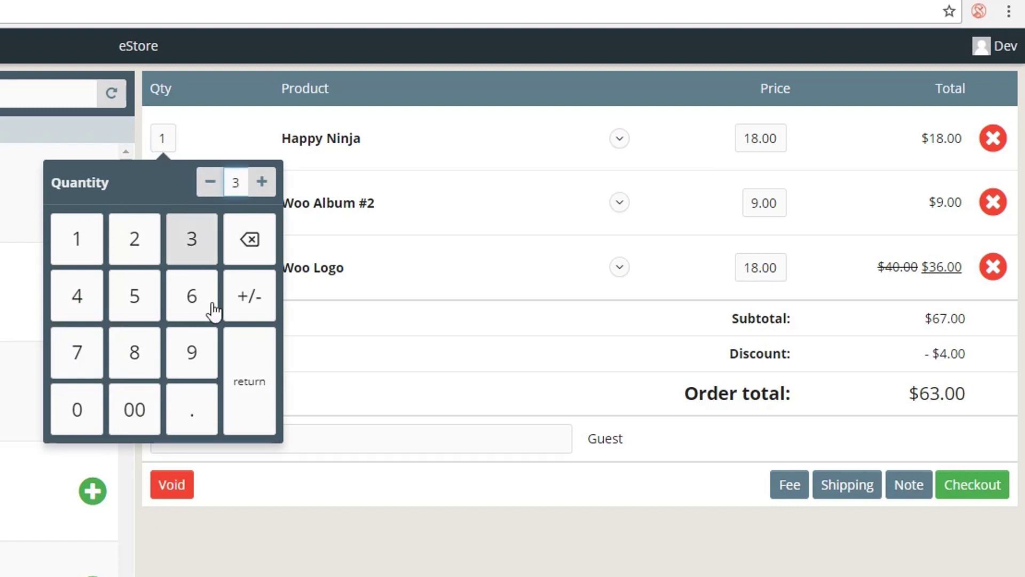
{"action": "left_click", "coordinate": [246, 386]}
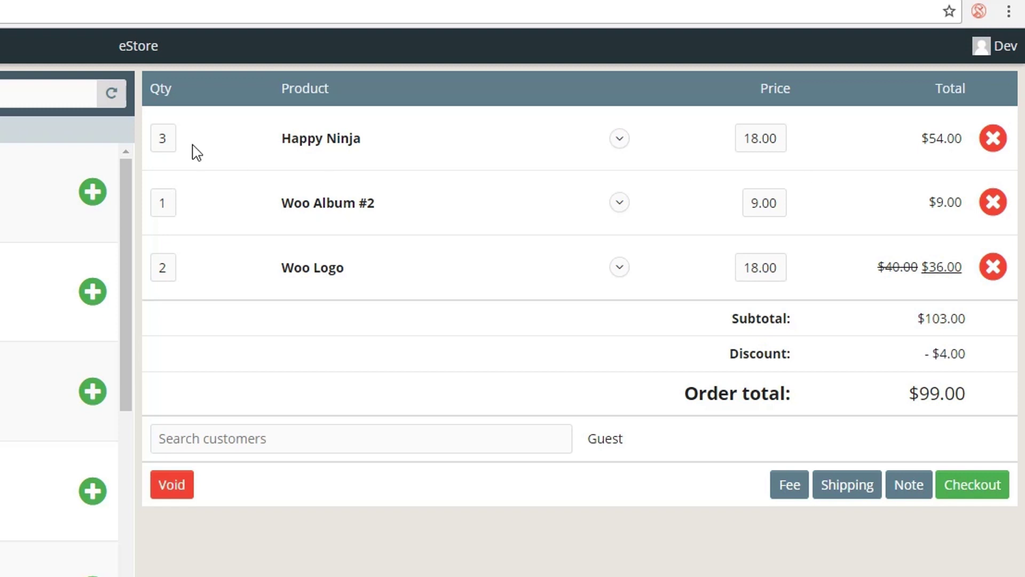
Step: Rename the Happy Ninja cart line to 'change name'
{"action": "double_click", "coordinate": [318, 138]}
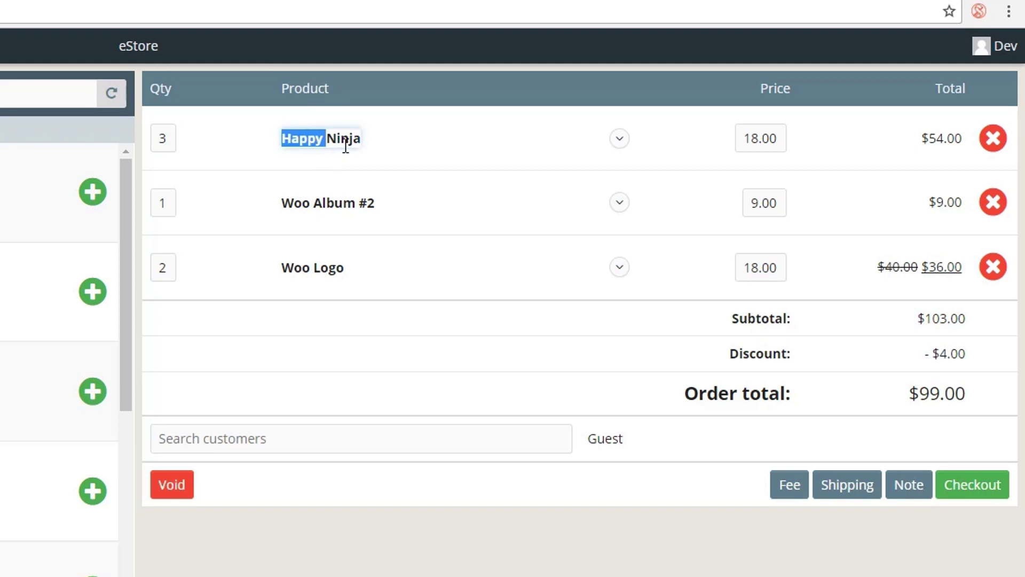
{"action": "key", "text": "Left"}
{"action": "left_click_drag", "start_coordinate": [283, 139], "coordinate": [360, 140]}
{"action": "key", "text": "BackSpace"}
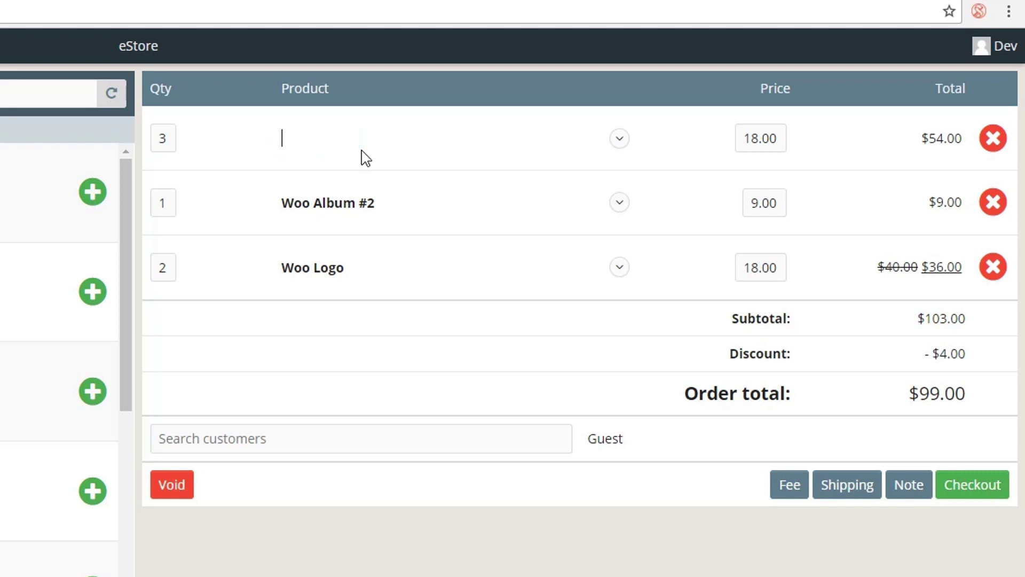
{"action": "type", "text": "change name"}
Step: Expand the line's details, then add two meta entries and remove them both
{"action": "left_click", "coordinate": [619, 139]}
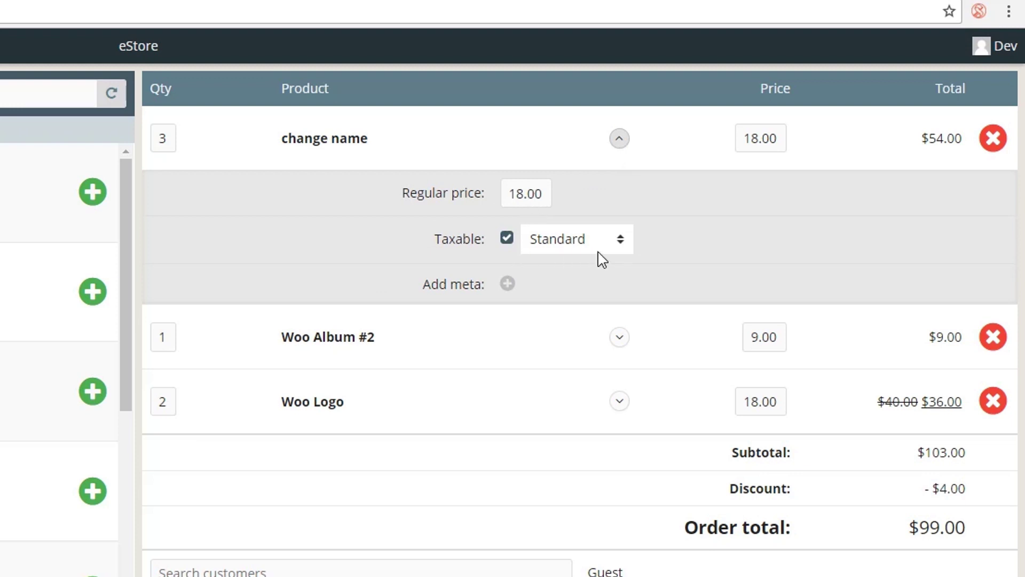
{"action": "left_click", "coordinate": [507, 285]}
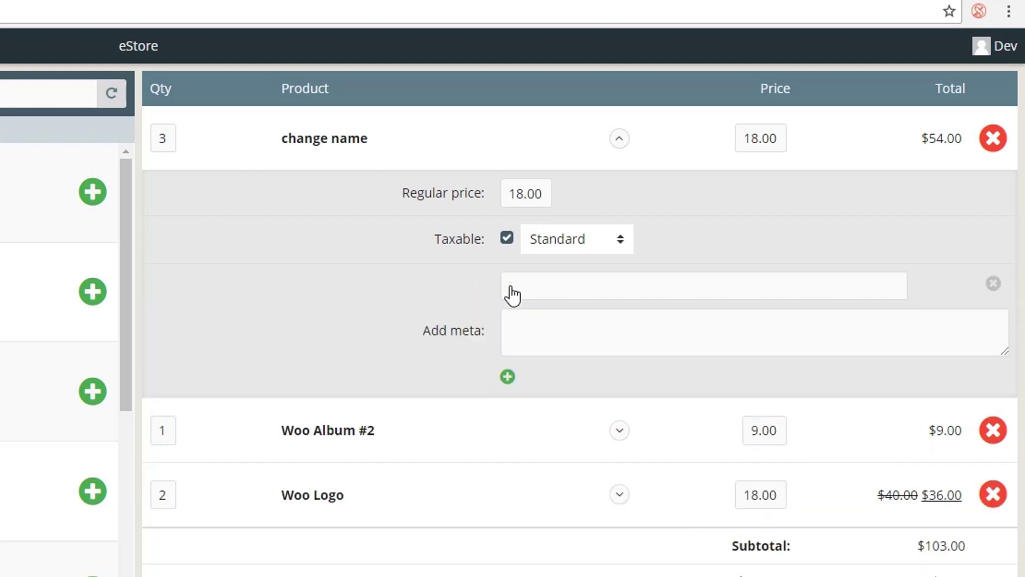
{"action": "left_click", "coordinate": [508, 377]}
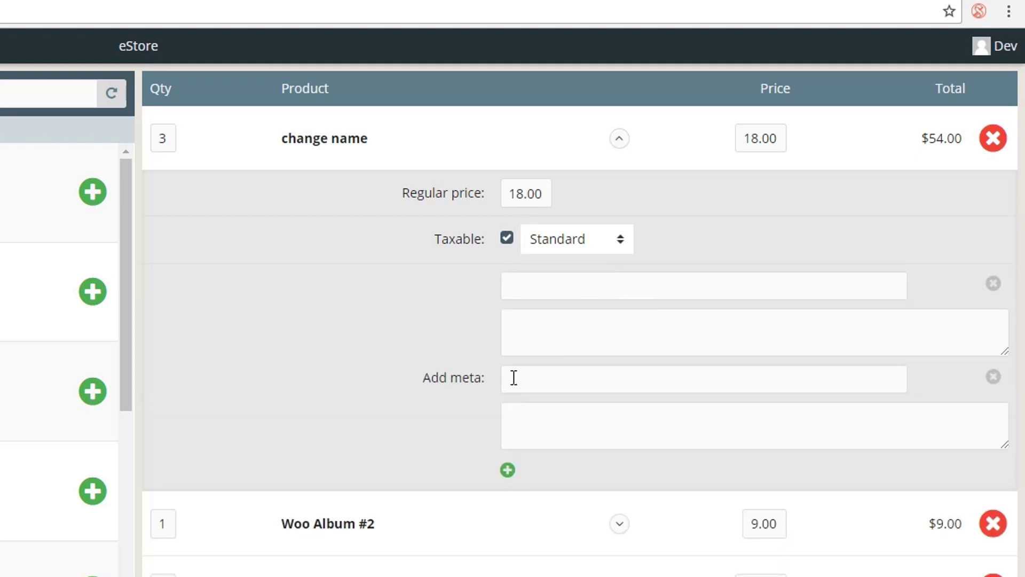
{"action": "left_click", "coordinate": [993, 379]}
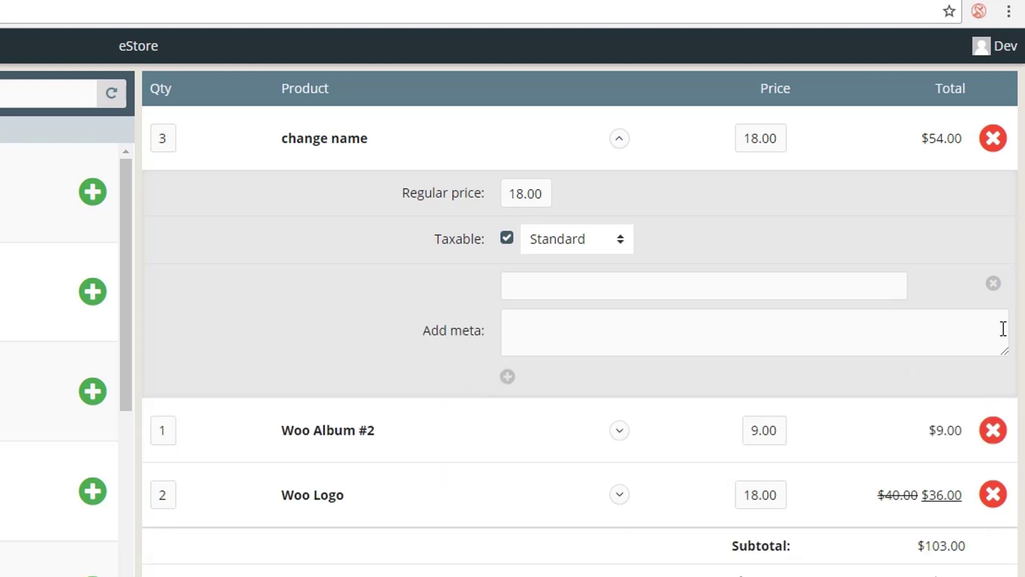
{"action": "left_click", "coordinate": [994, 284]}
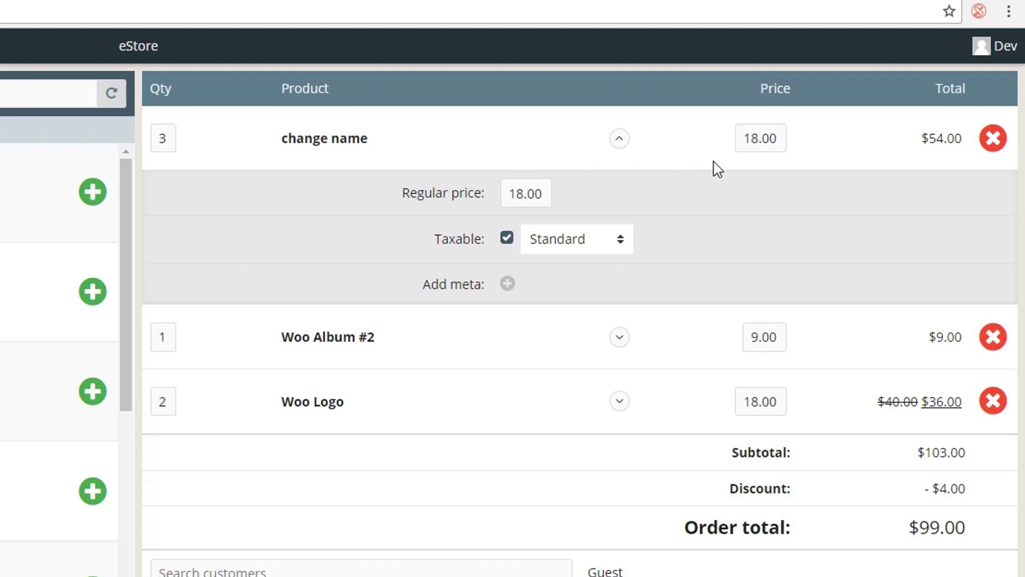
Step: Apply a 20% discount to the 'change name' line price, making it 14.40 each
{"action": "left_click", "coordinate": [765, 139]}
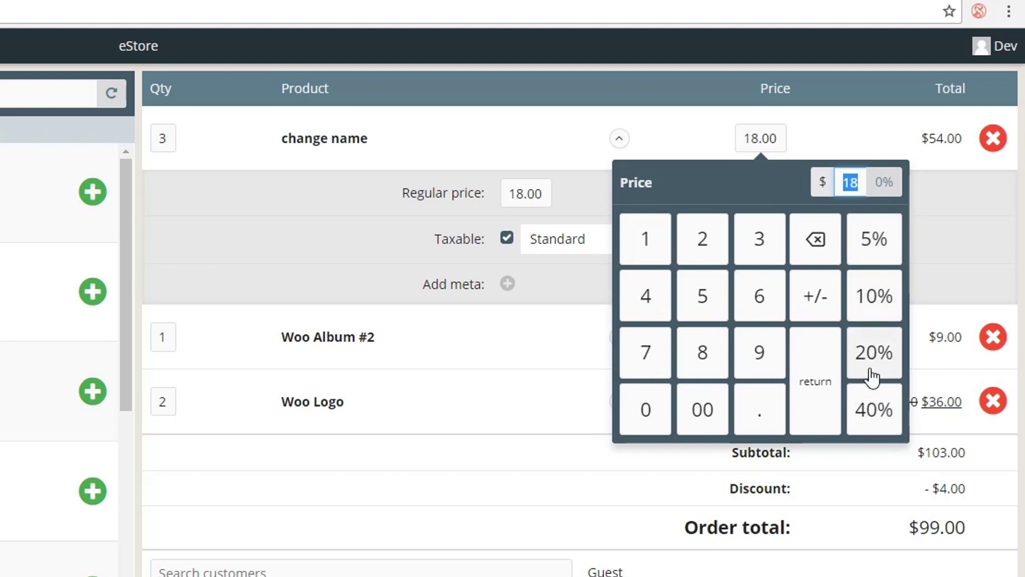
{"action": "left_click", "coordinate": [879, 307]}
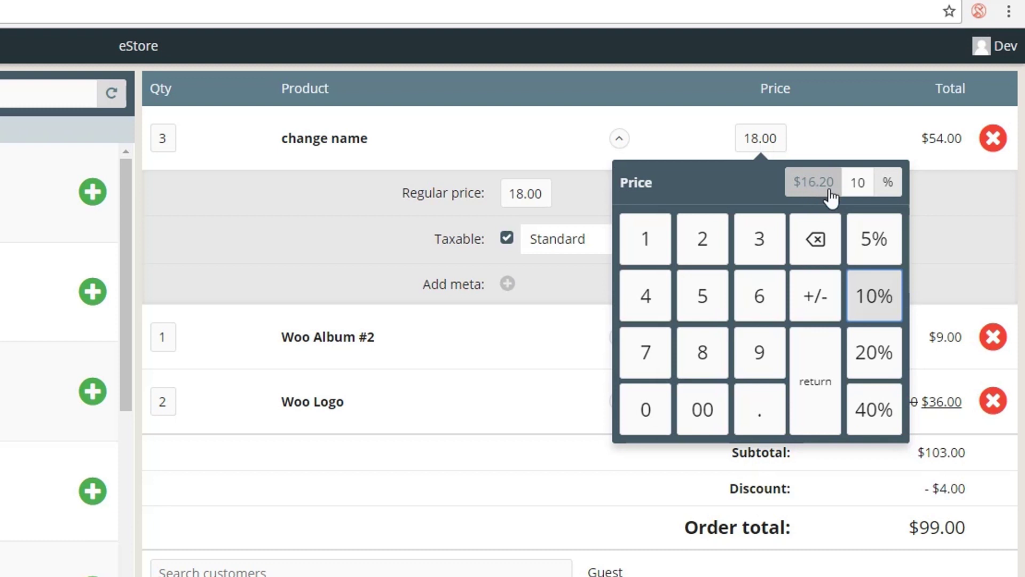
{"action": "left_click", "coordinate": [875, 367]}
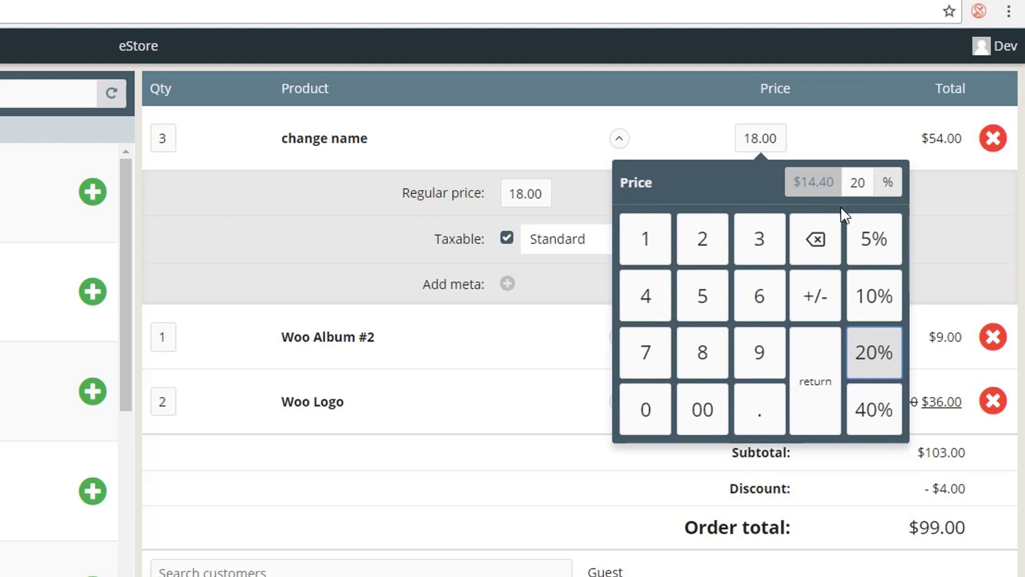
{"action": "left_click", "coordinate": [813, 384]}
{"action": "left_click", "coordinate": [813, 384]}
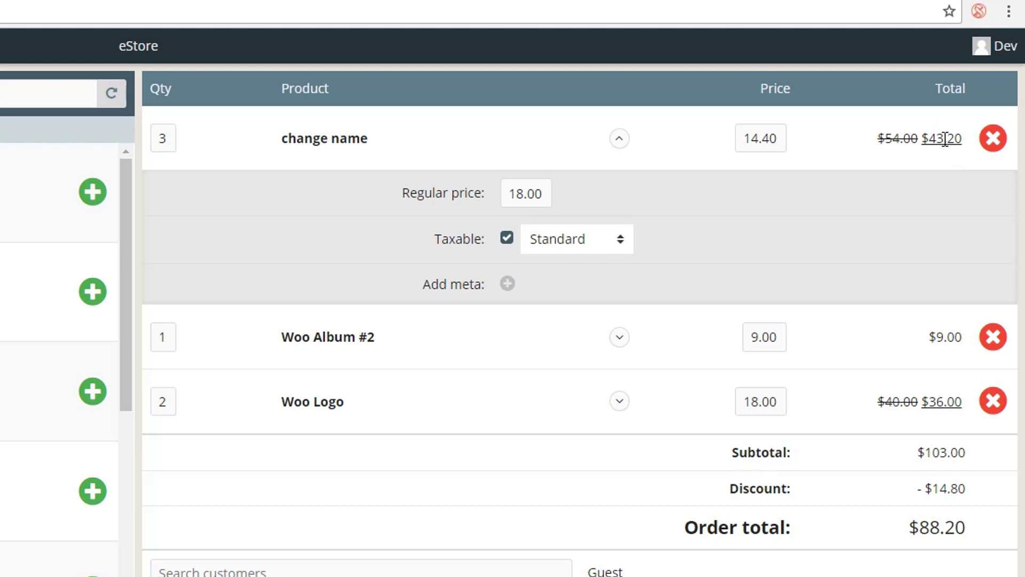
Step: Remove Woo Logo from the cart and add the featured product Woo Single #1
{"action": "left_click", "coordinate": [623, 145]}
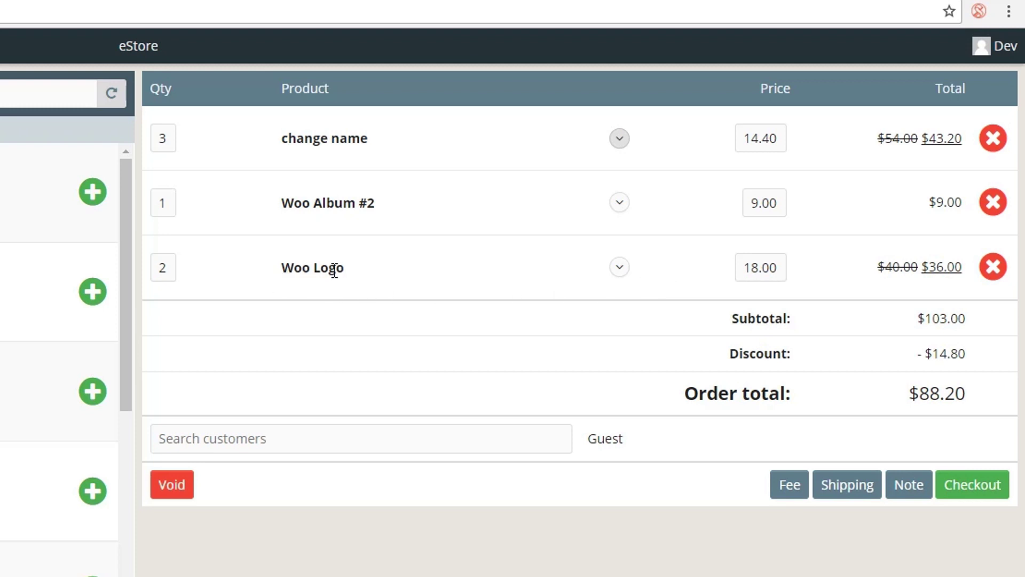
{"action": "left_click", "coordinate": [994, 270]}
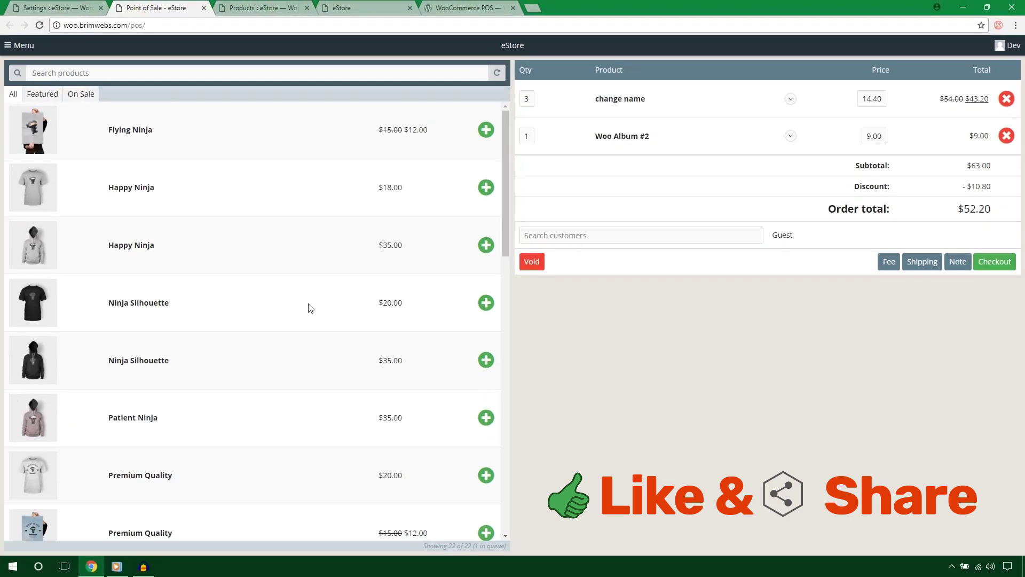
{"action": "left_click", "coordinate": [50, 96]}
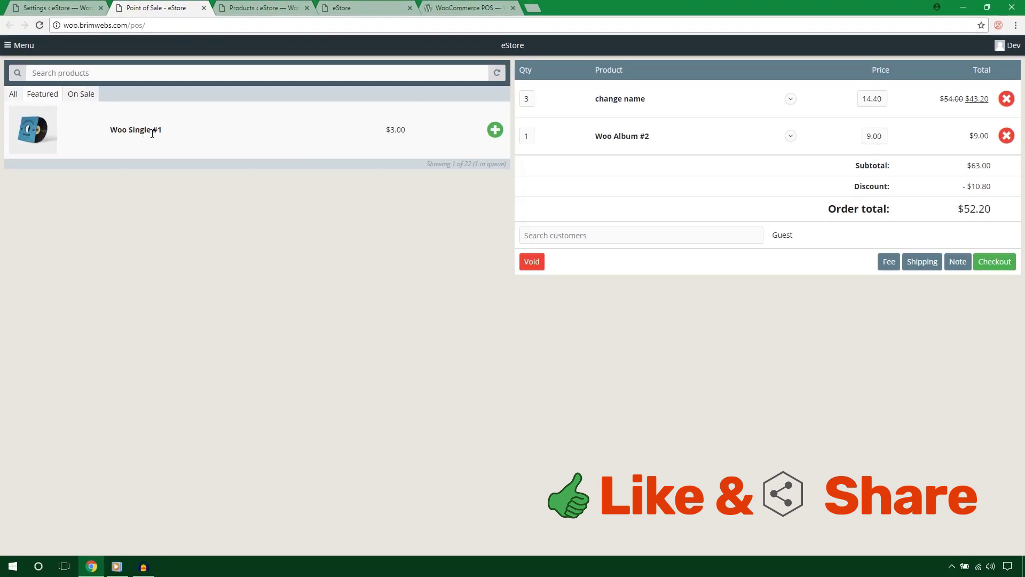
{"action": "left_click", "coordinate": [495, 130]}
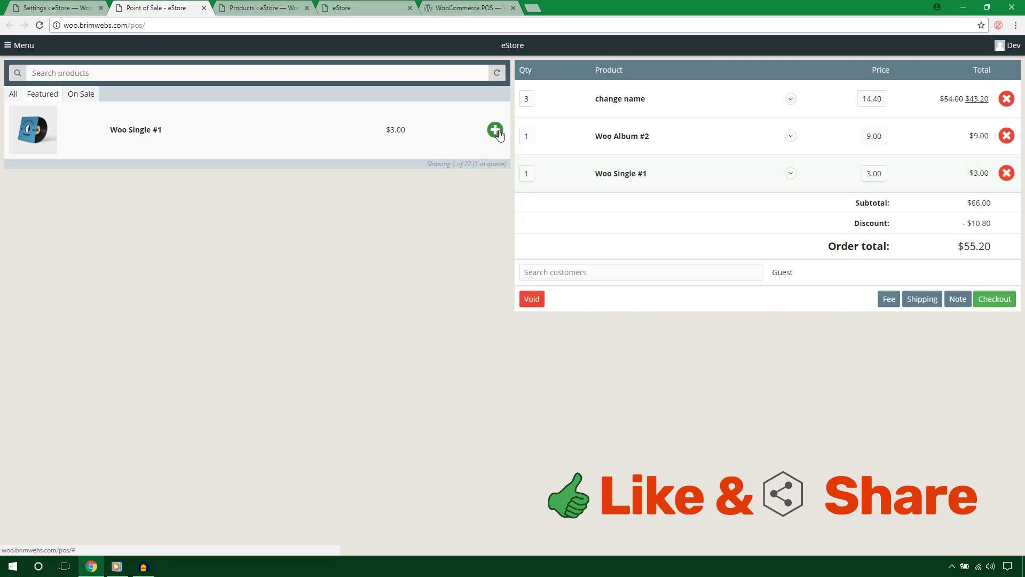